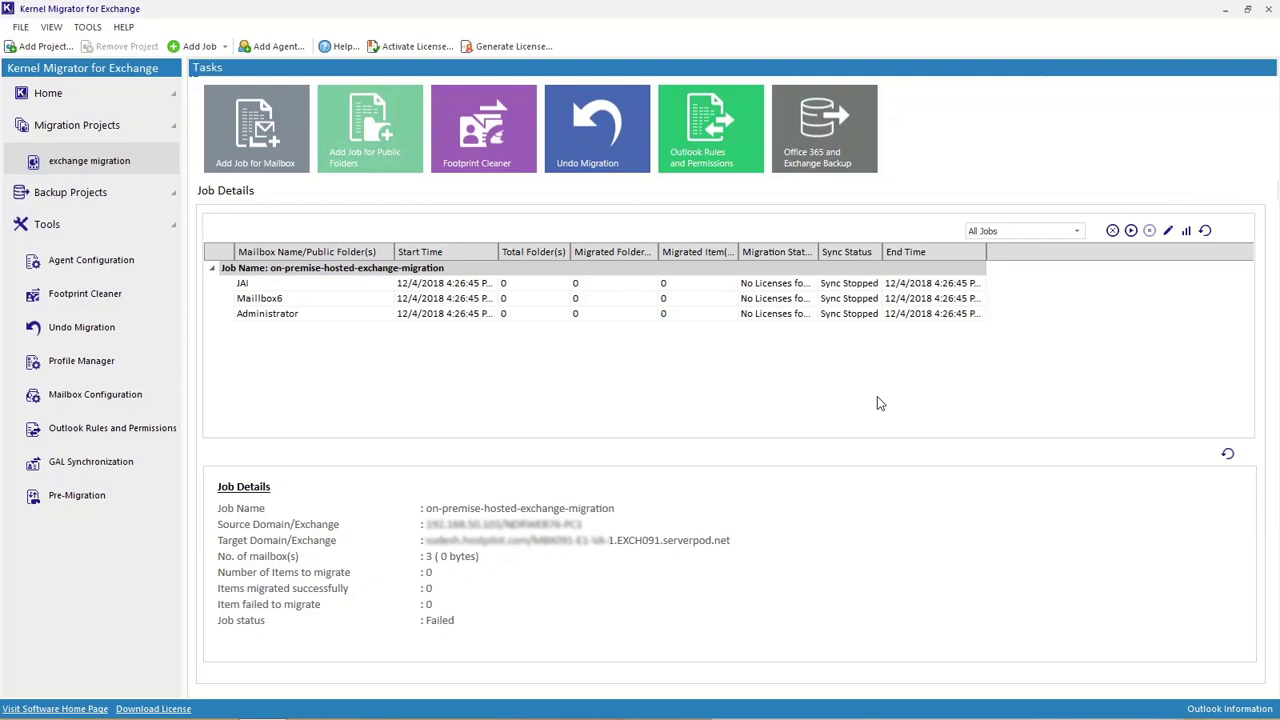
# Create project 'office 365 to exchange' and start mailbox job 'office to exchange test'.
pyautogui.click(40, 47)
pyautogui.write('office 365 to exchange')
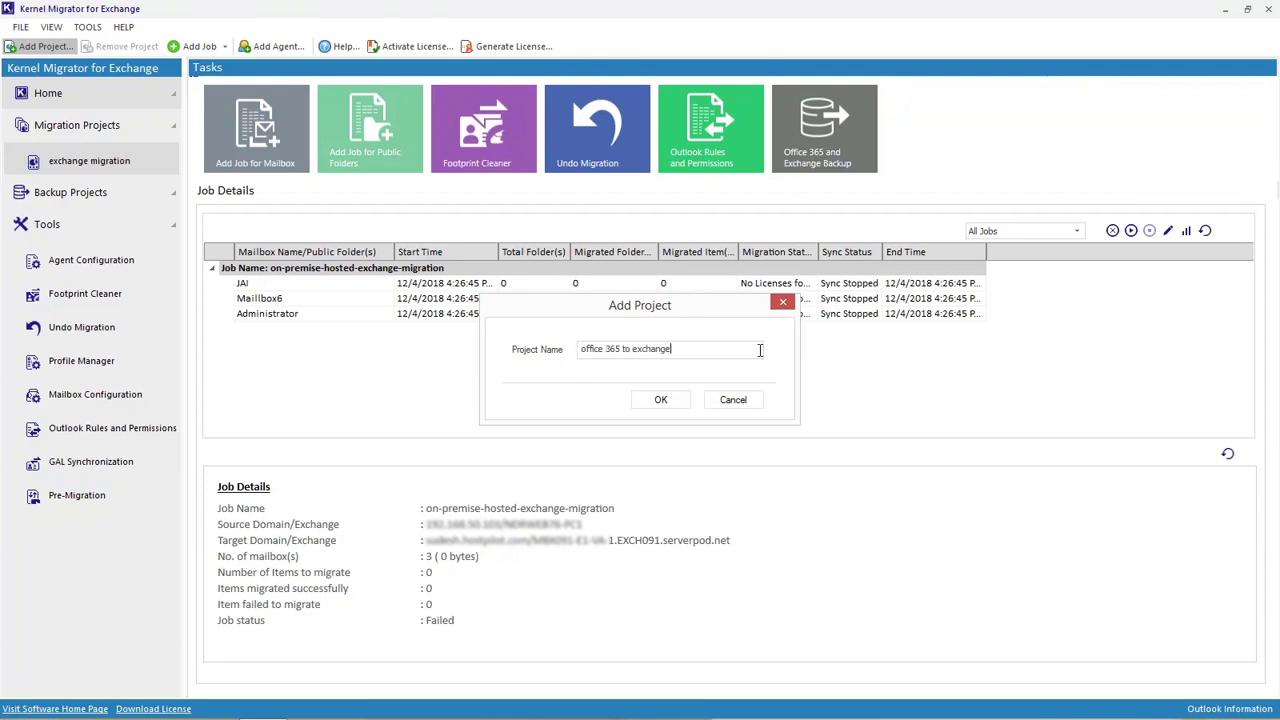
pyautogui.click(651, 401)
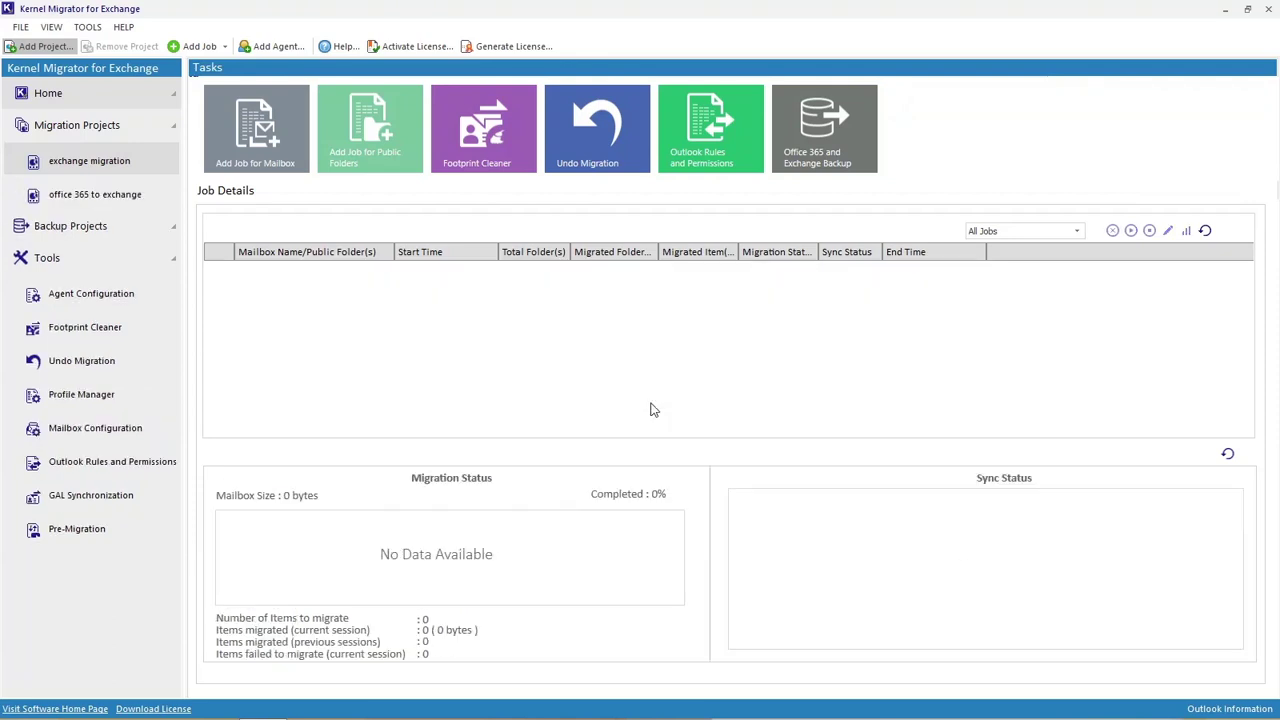
pyautogui.click(260, 135)
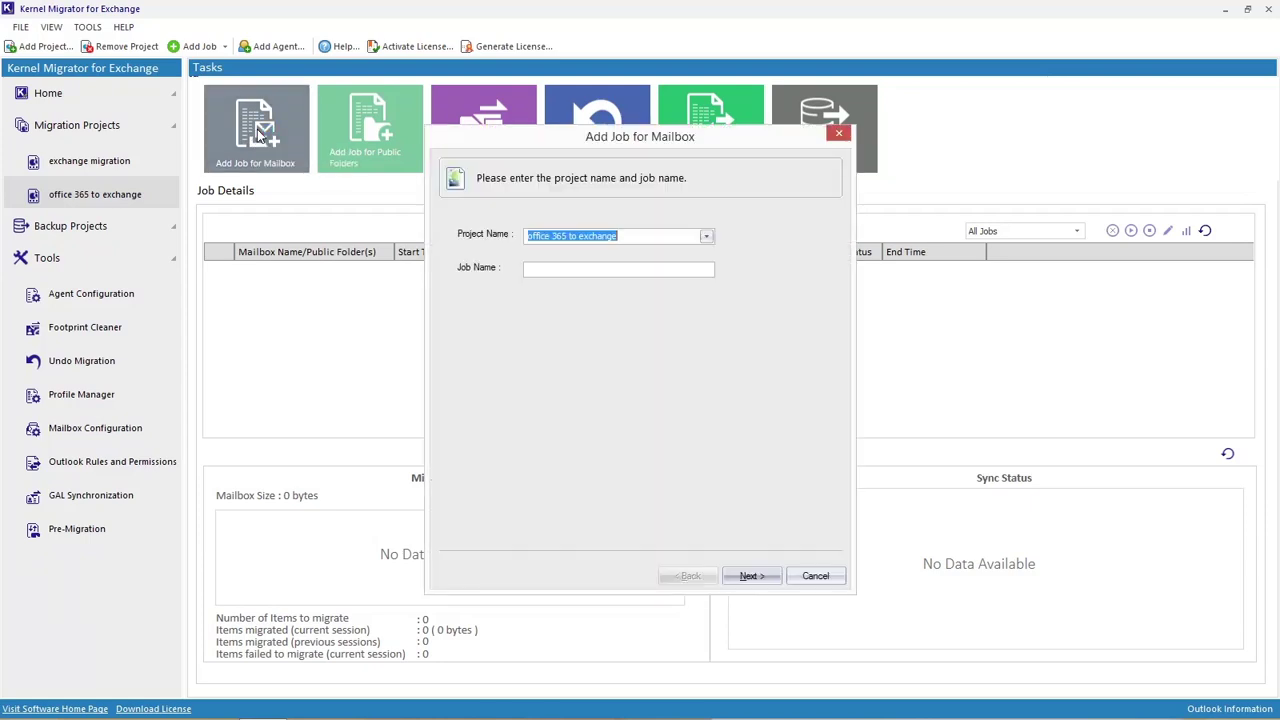
pyautogui.click(539, 271)
pyautogui.write('office to exchange')
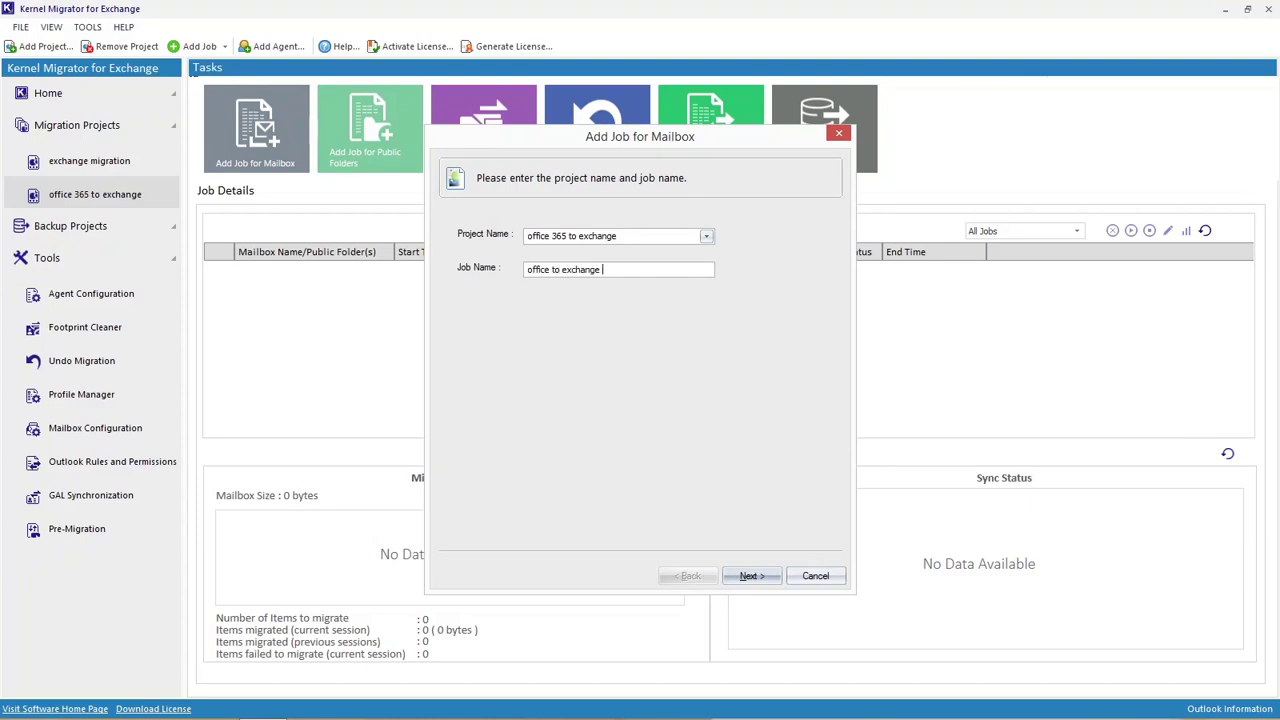
pyautogui.write(' test')
pyautogui.click(750, 576)
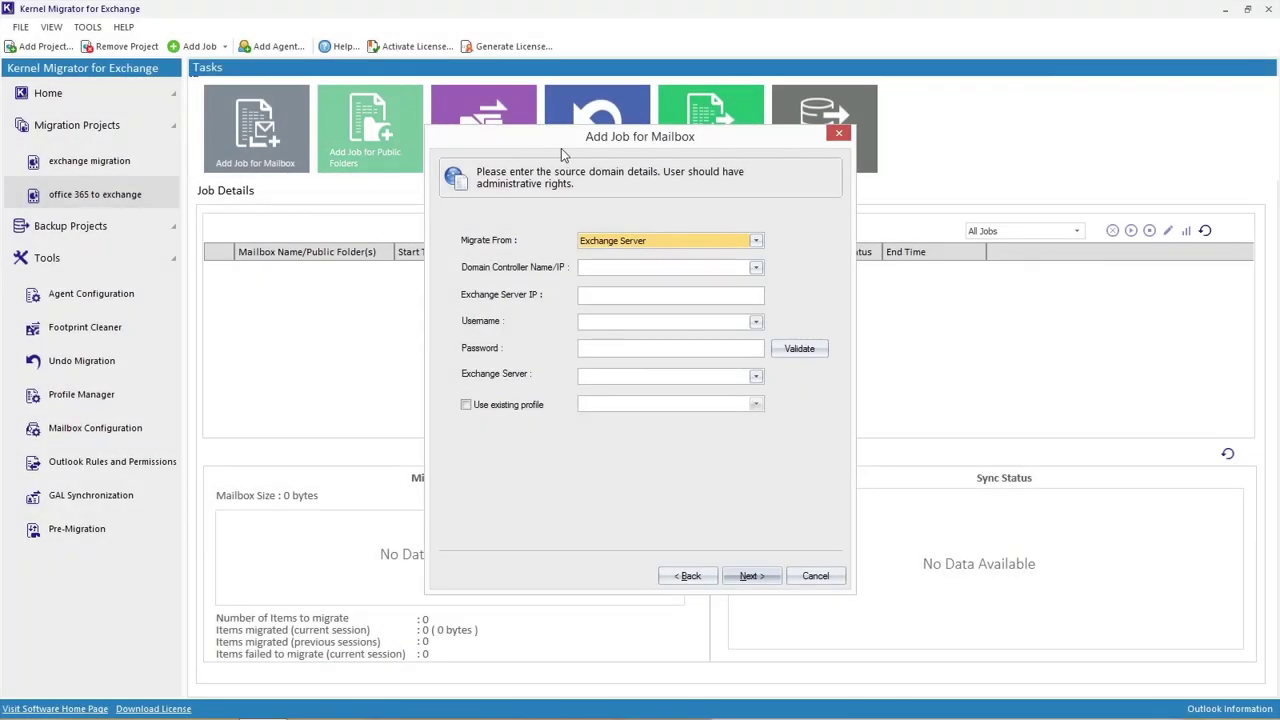
# Set Office365 as the source, paste the account password, and delegate full access rights.
pyautogui.click(650, 243)
pyautogui.click(621, 277)
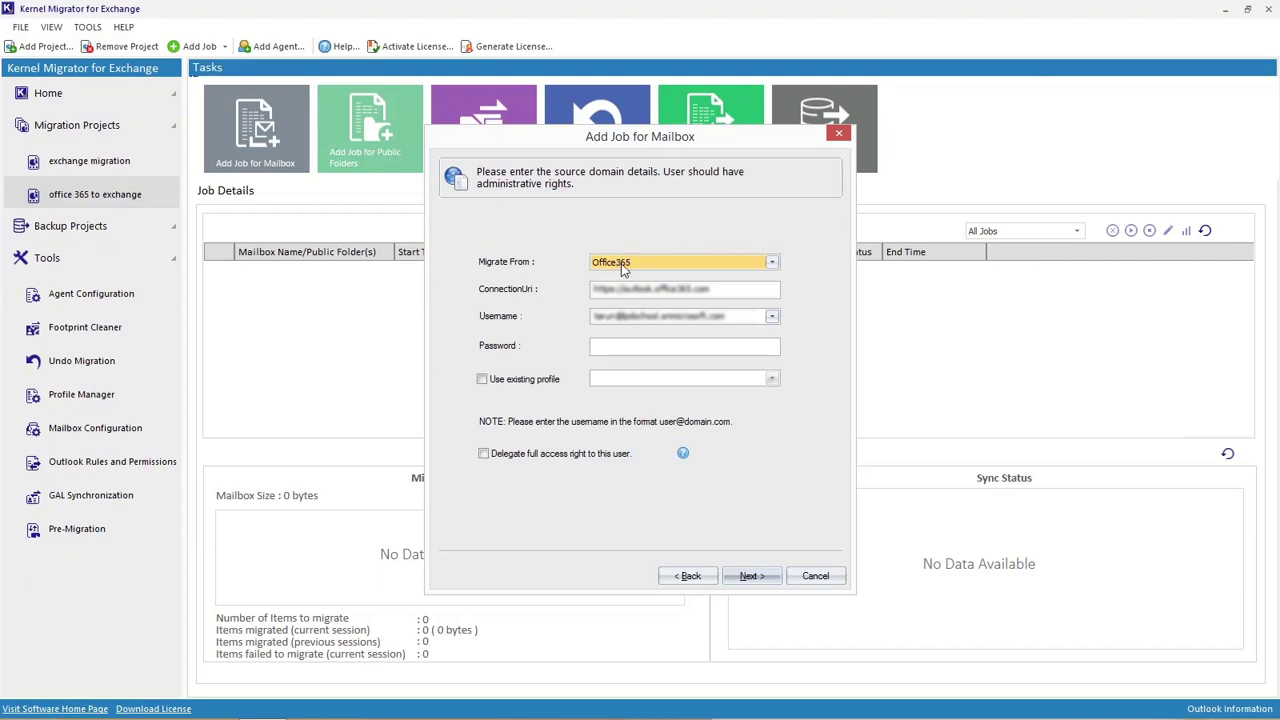
pyautogui.click(665, 345)
pyautogui.hotkey('ctrl', 'v')
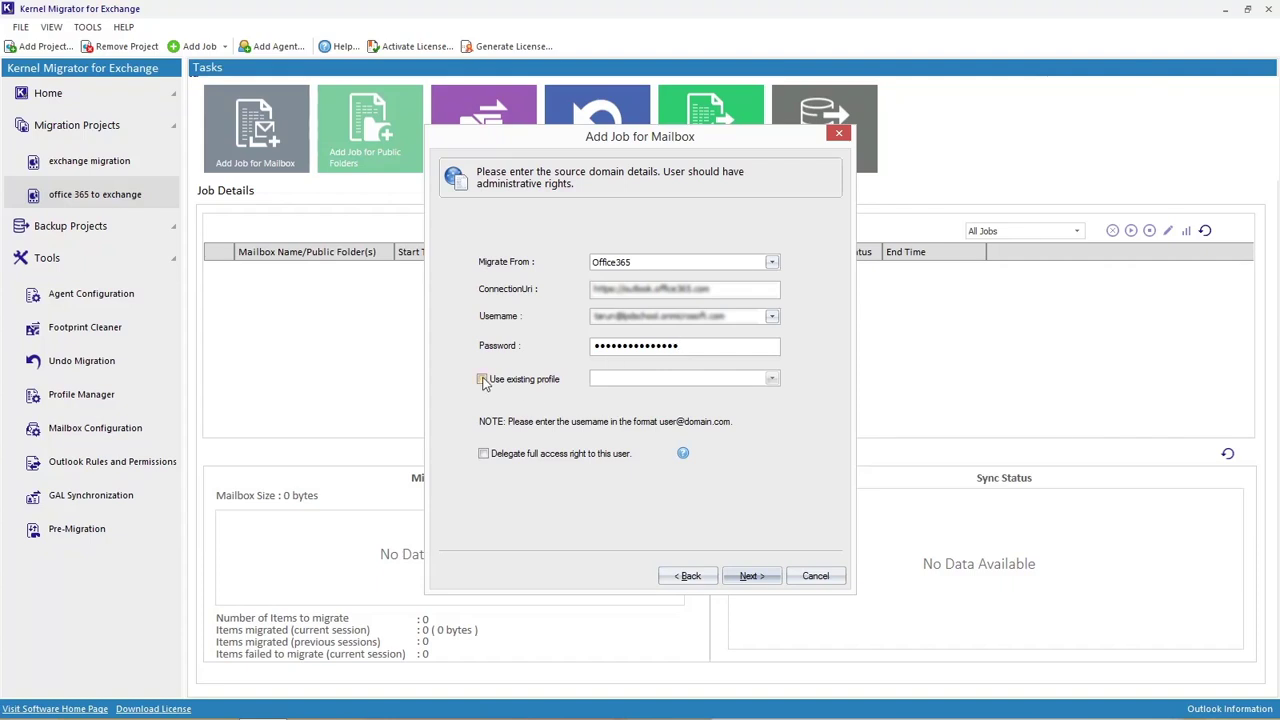
pyautogui.click(484, 455)
pyautogui.click(764, 578)
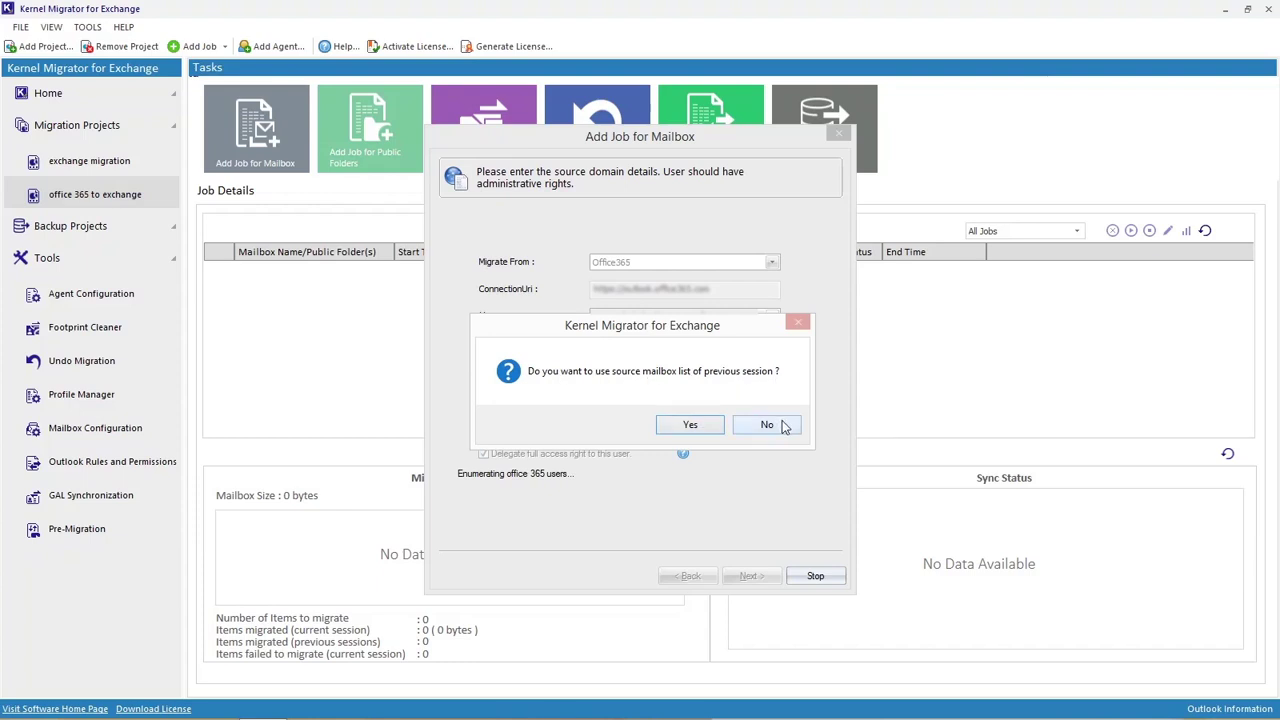
# Answer the mailbox-list prompt and select Mailbox 6 and Mailbox 7 for migration.
pyautogui.click(705, 425)
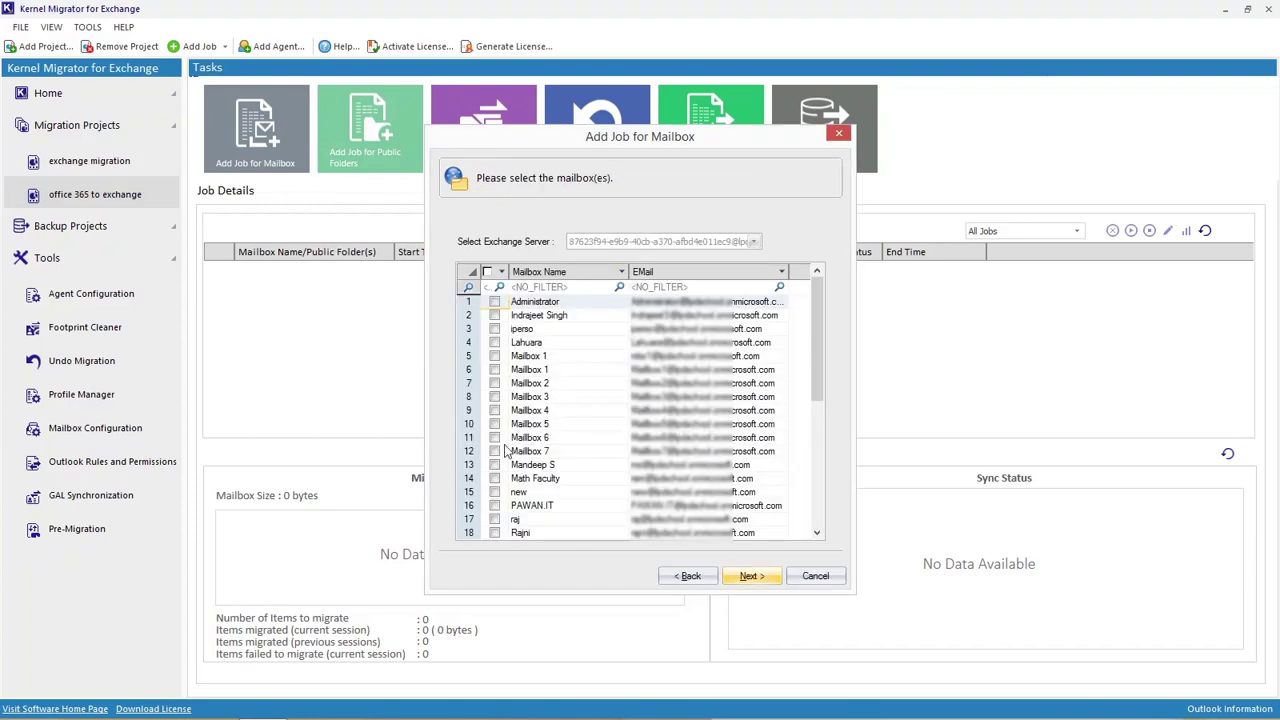
pyautogui.click(495, 438)
pyautogui.click(495, 452)
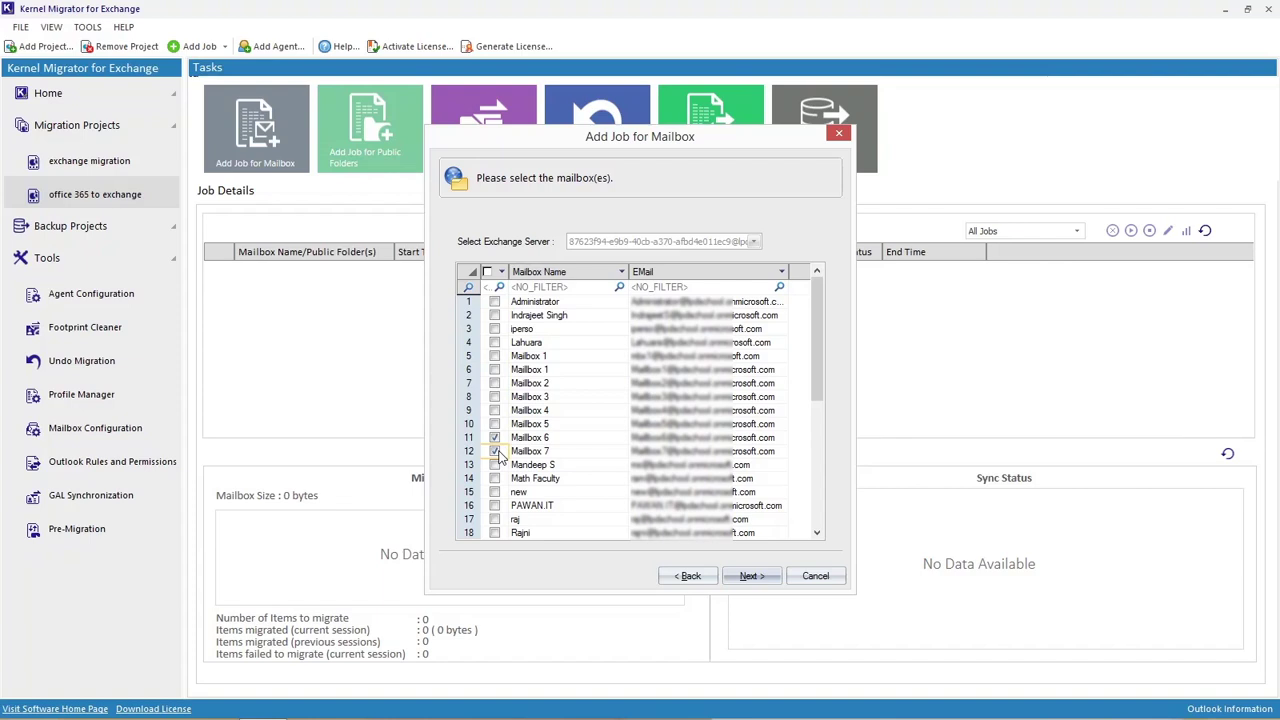
pyautogui.click(752, 577)
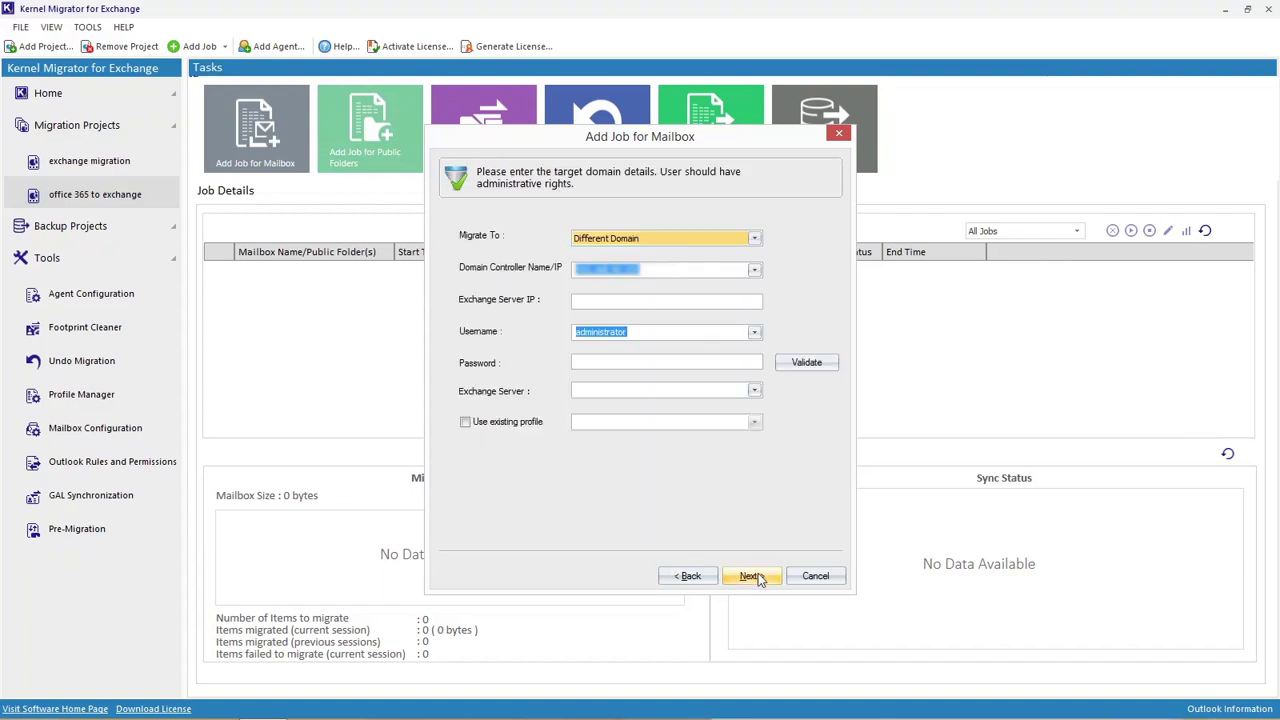
# Keep Different Domain as target, validate the password, and use the target mailbox list.
pyautogui.click(633, 241)
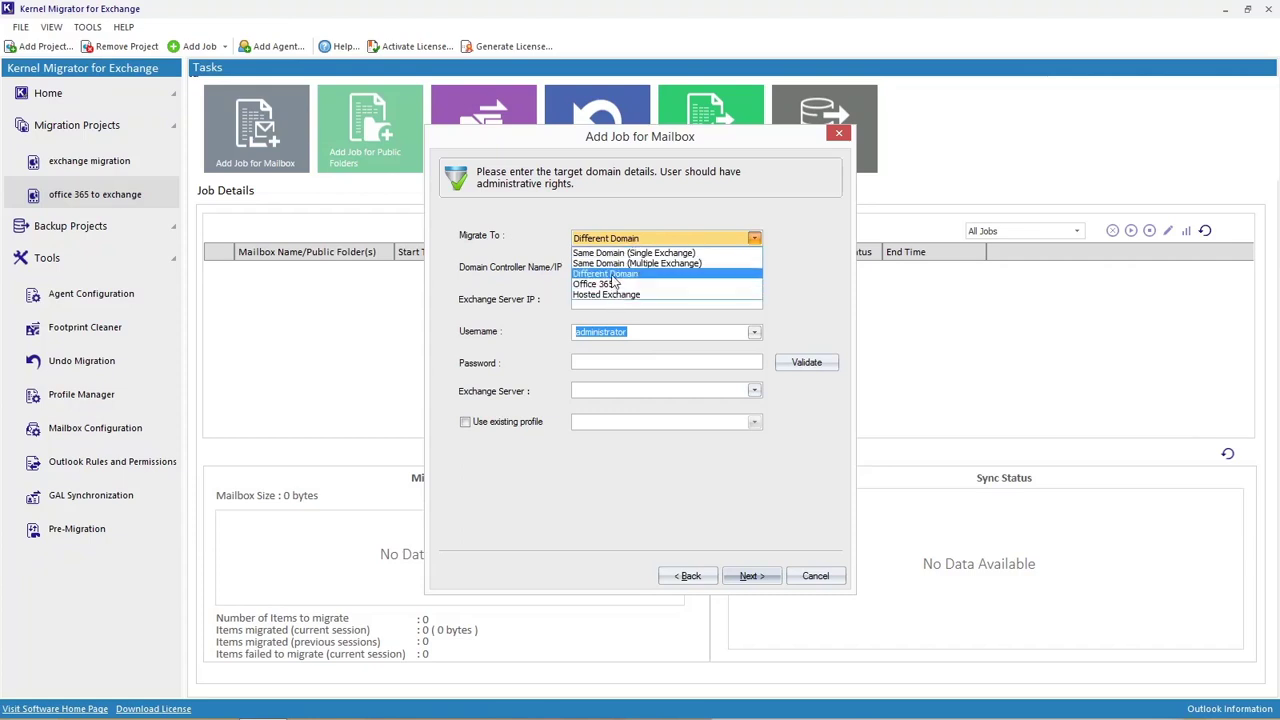
pyautogui.click(612, 275)
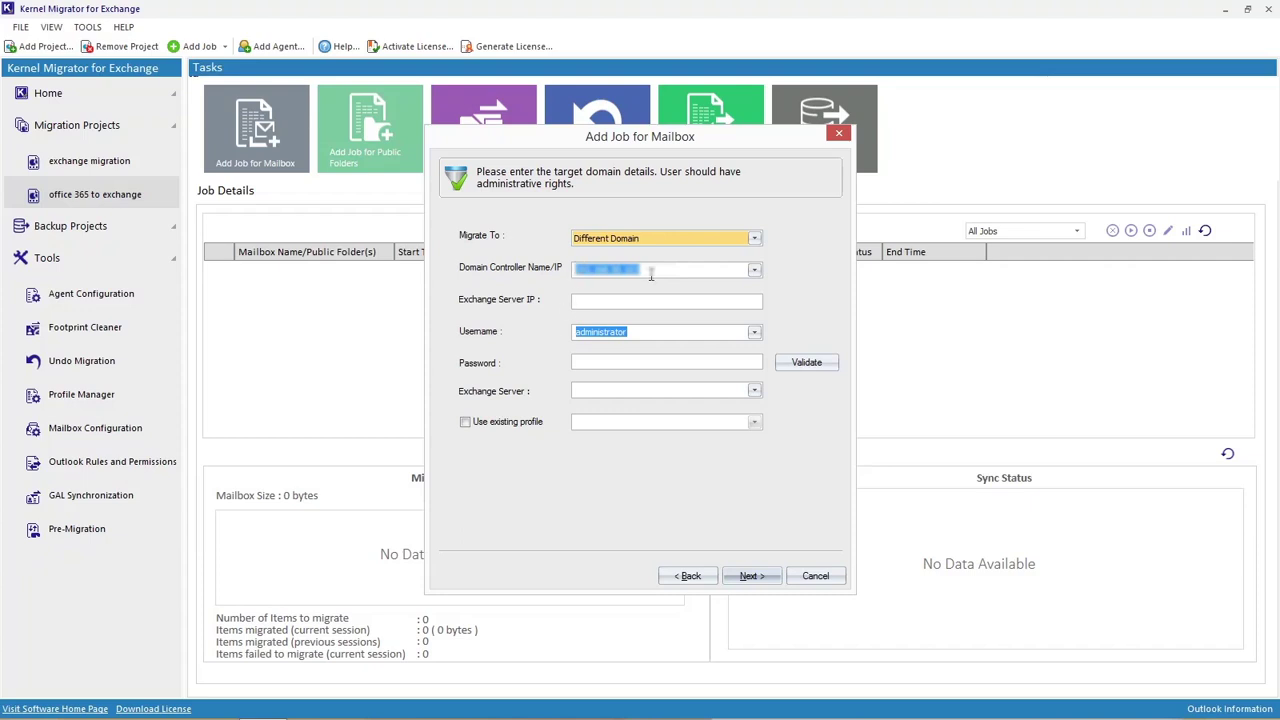
pyautogui.click(614, 359)
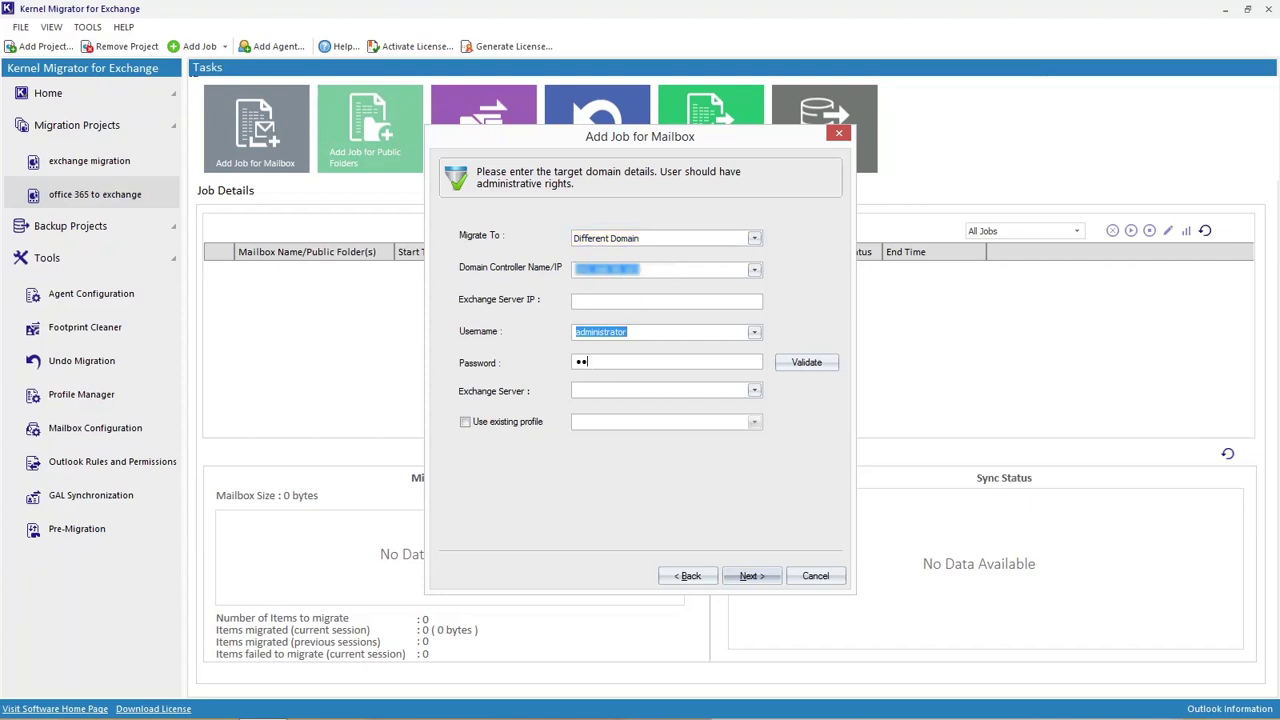
pyautogui.click(808, 363)
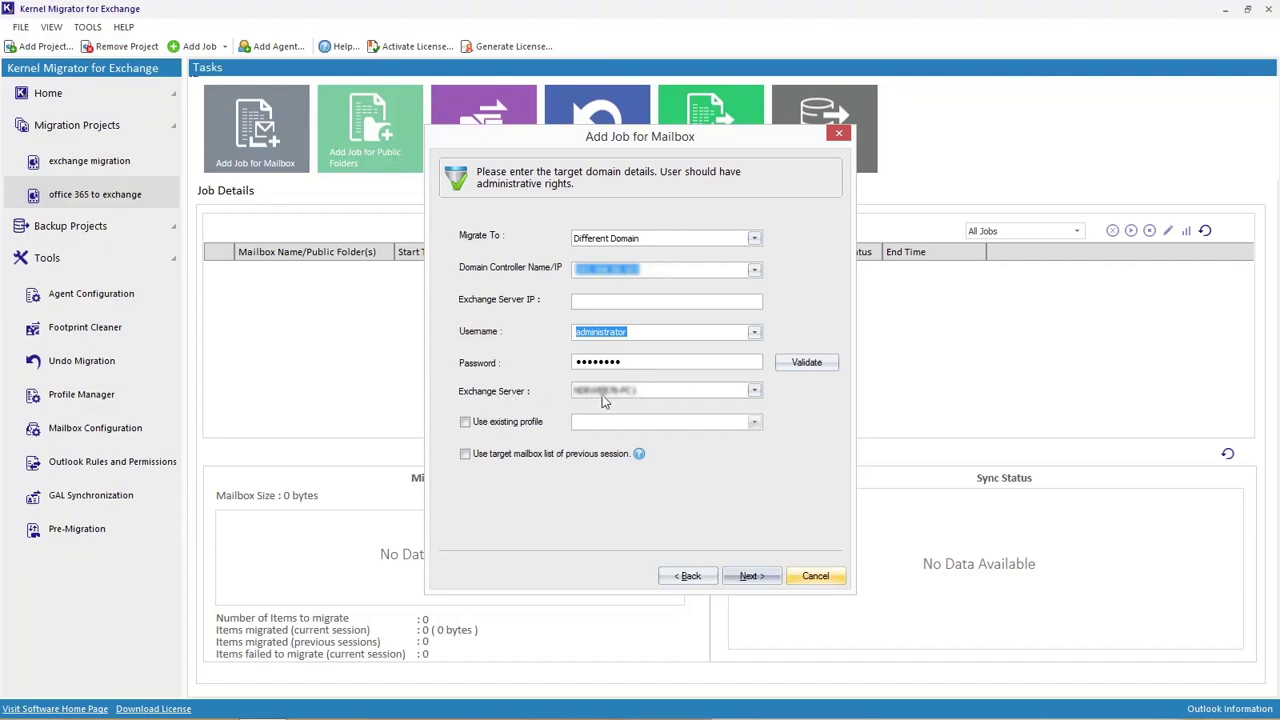
pyautogui.click(465, 453)
pyautogui.click(750, 577)
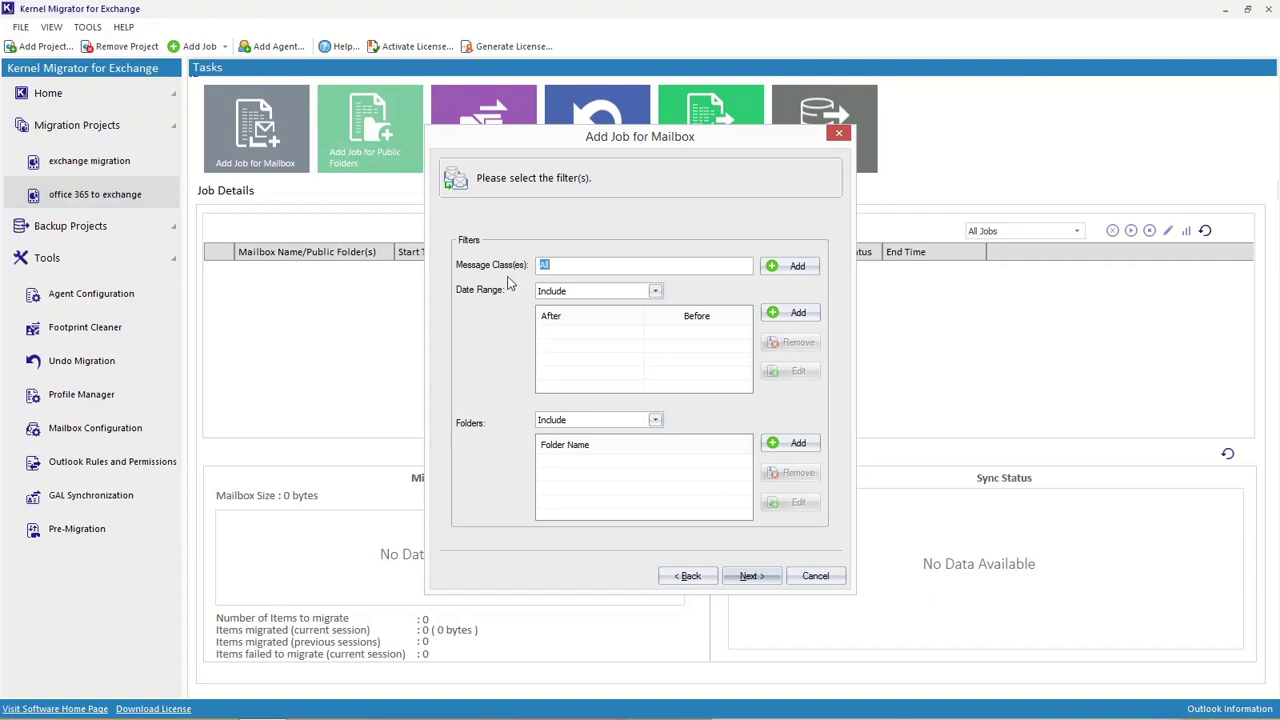
# Keep all message classes and Include for date and folder filters, adding no folders.
pyautogui.click(790, 268)
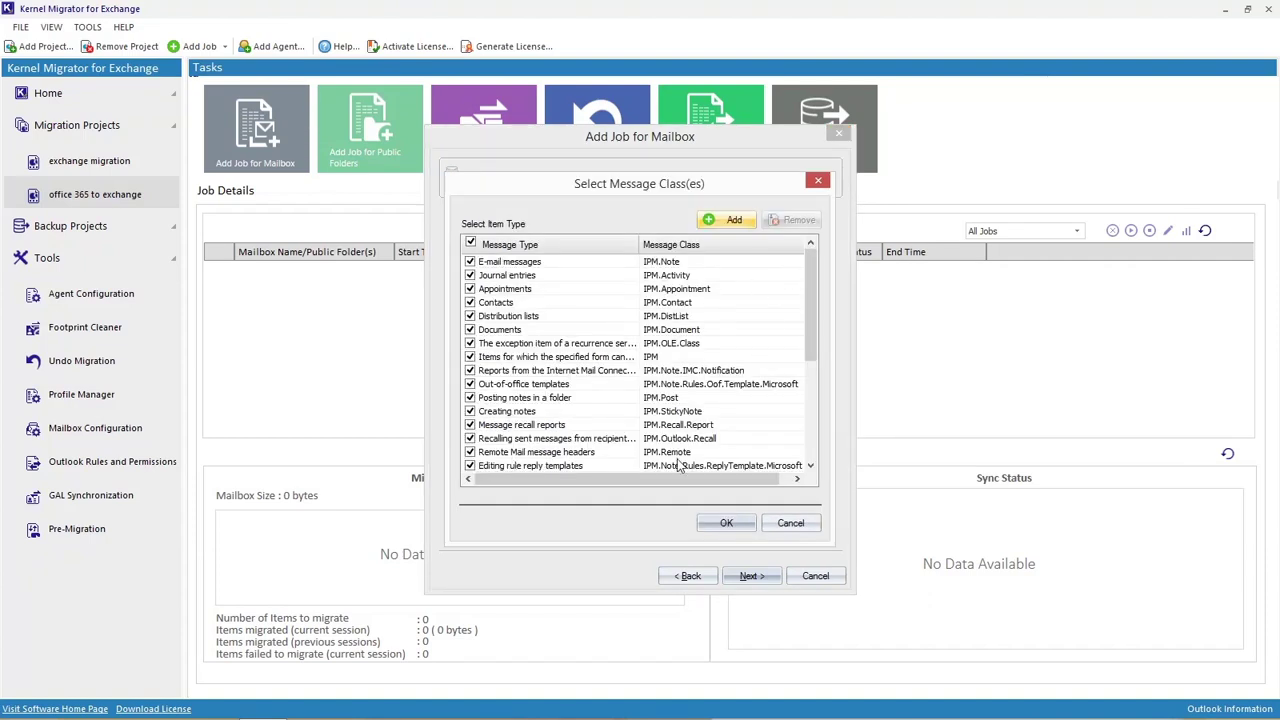
pyautogui.click(789, 523)
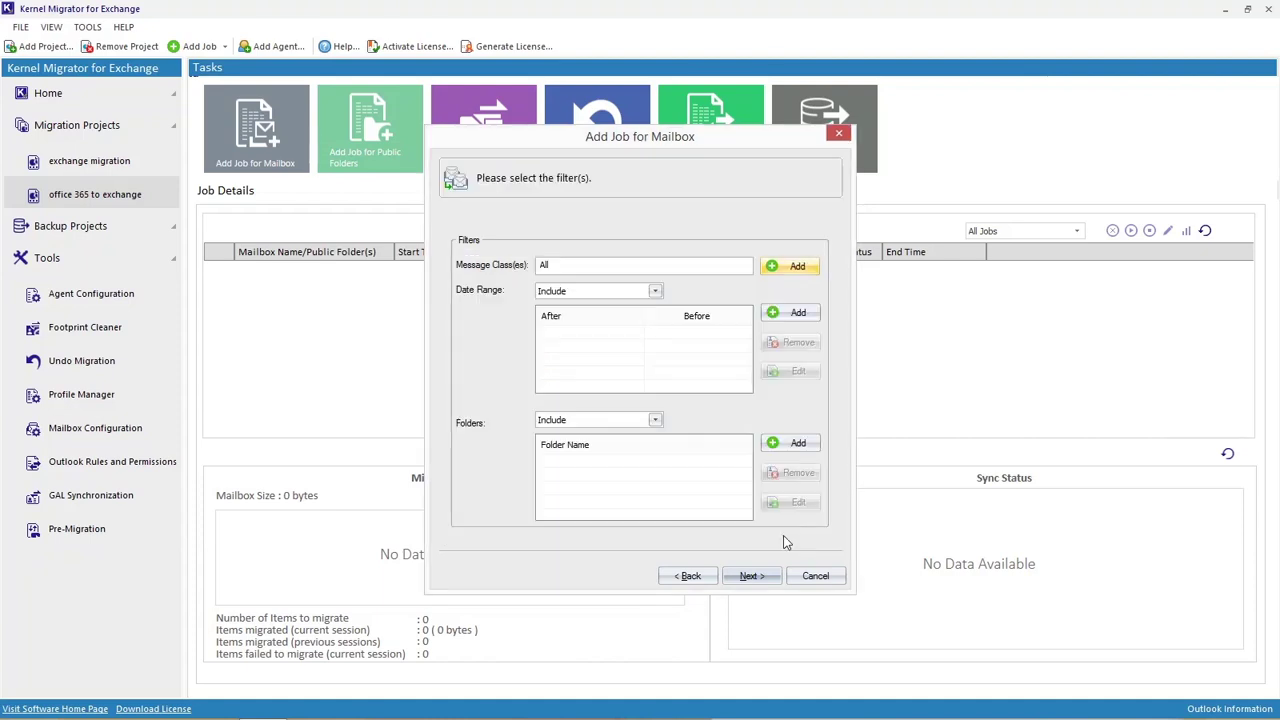
pyautogui.click(611, 291)
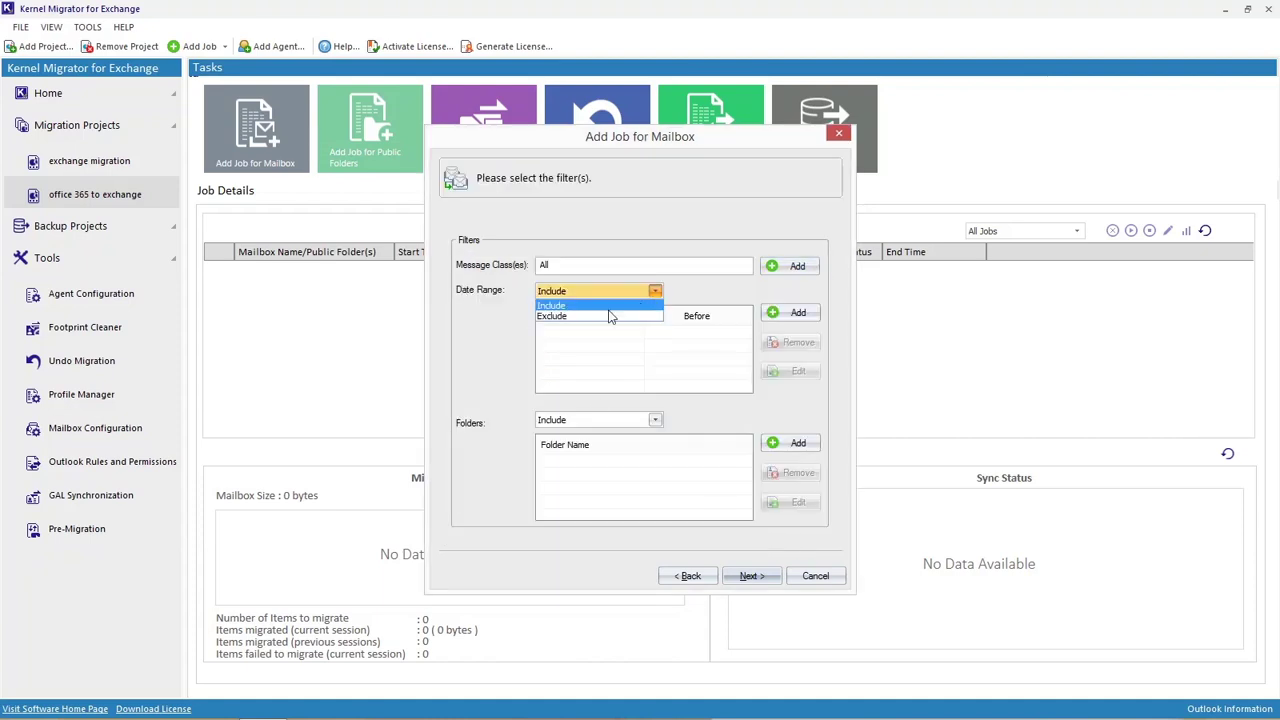
pyautogui.click(542, 305)
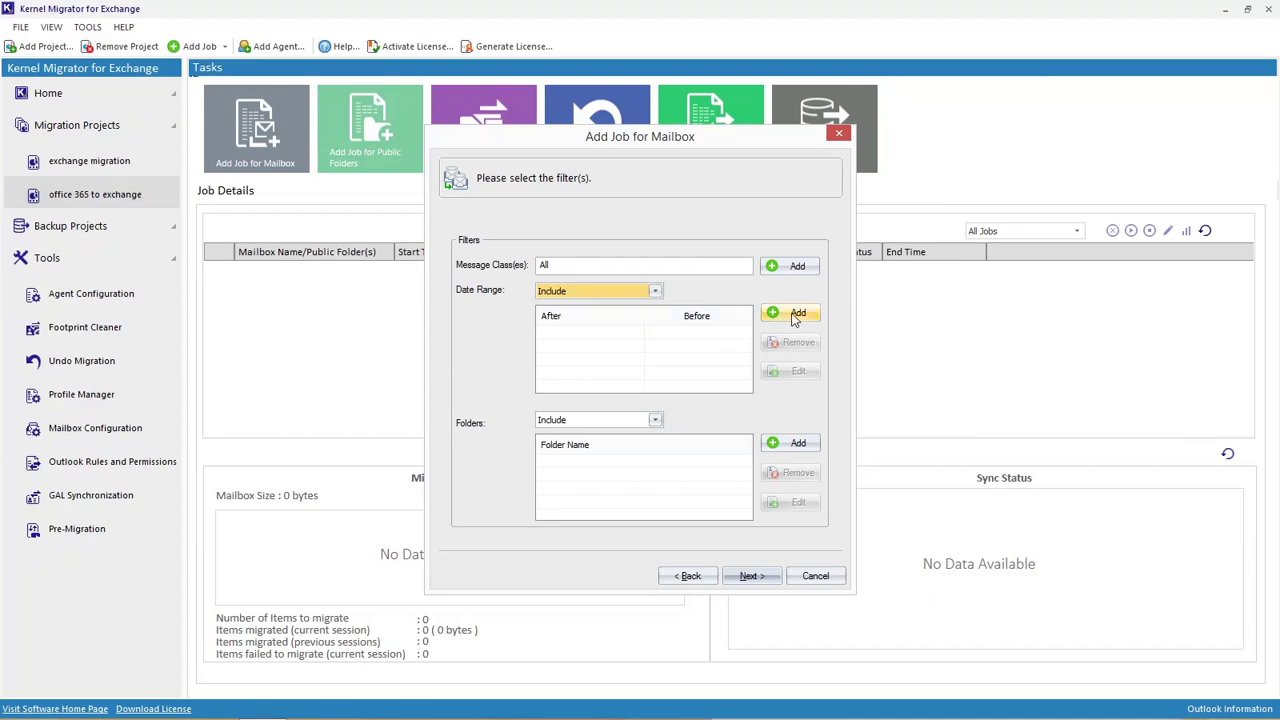
pyautogui.click(578, 424)
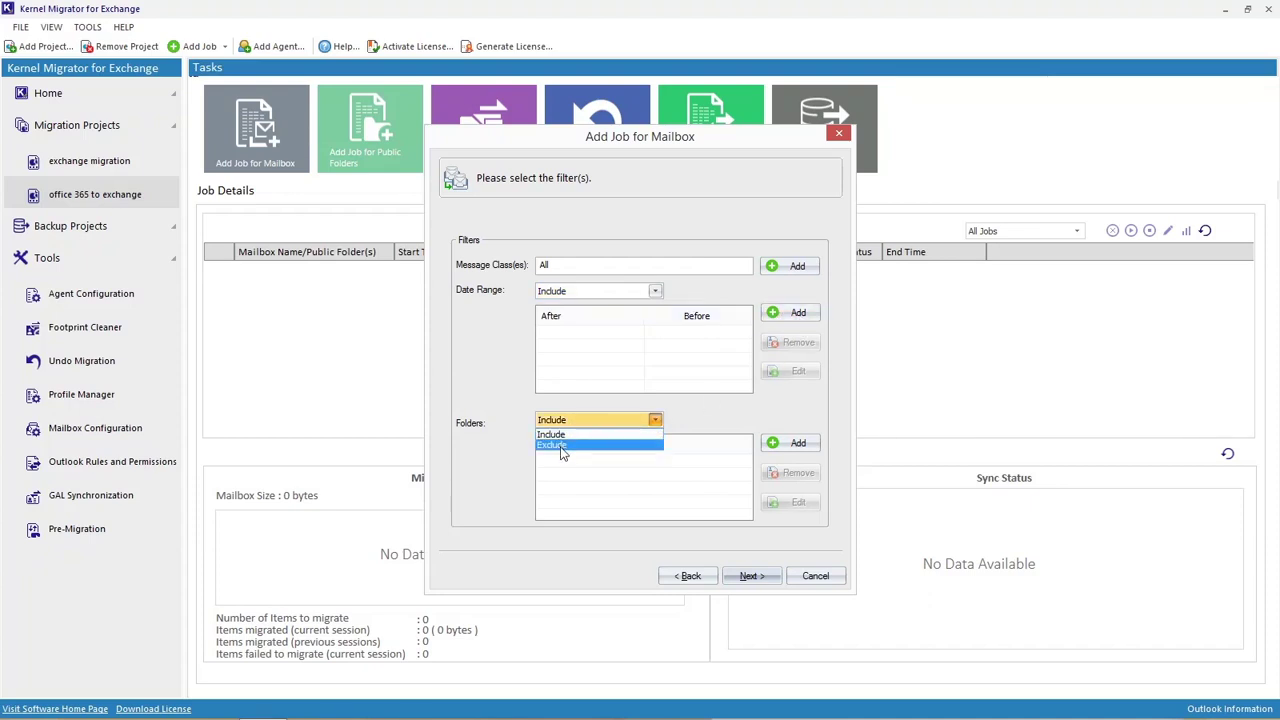
pyautogui.click(561, 436)
pyautogui.click(782, 443)
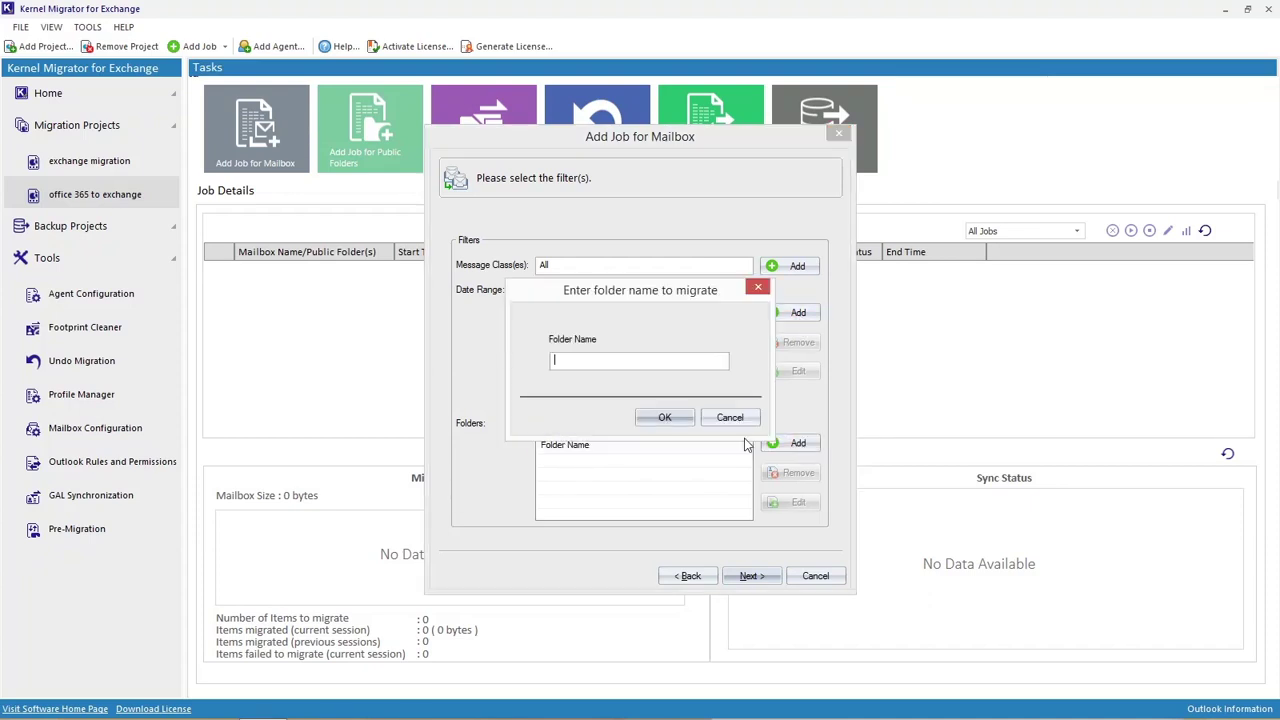
pyautogui.click(730, 418)
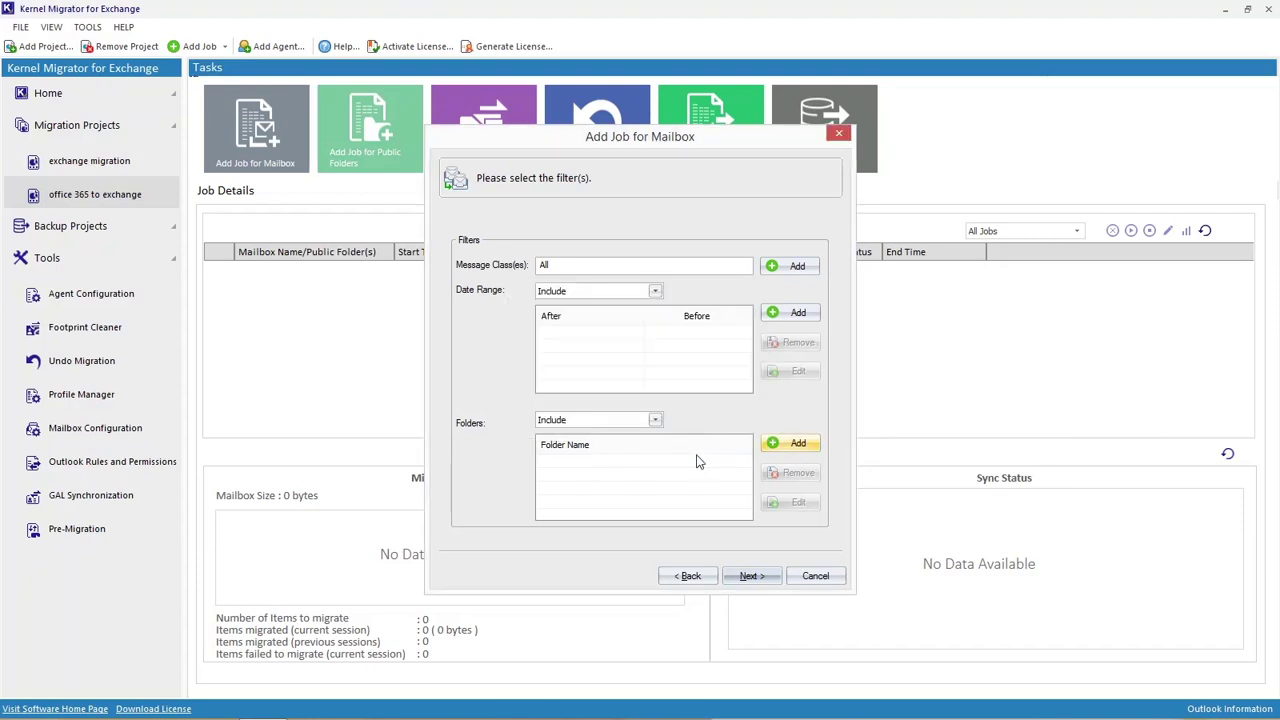
pyautogui.click(748, 577)
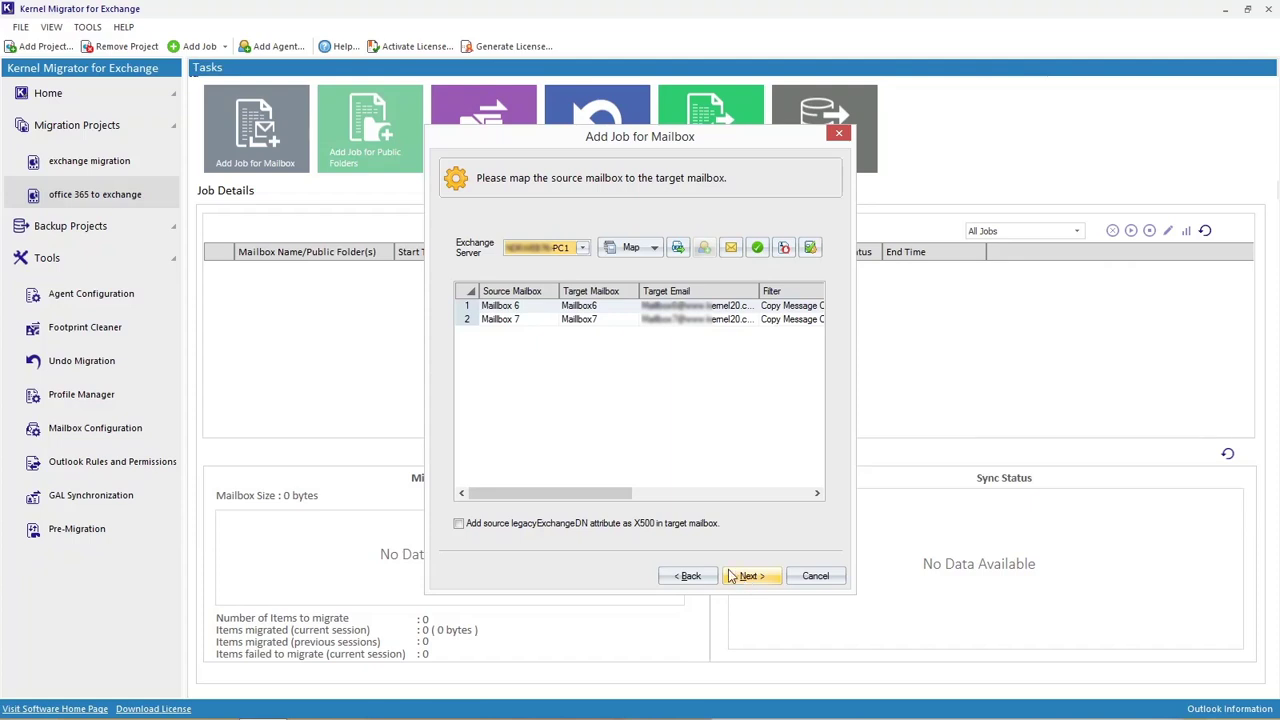
# Map Mailbox 6 to the Administrator target mailbox.
pyautogui.click(655, 247)
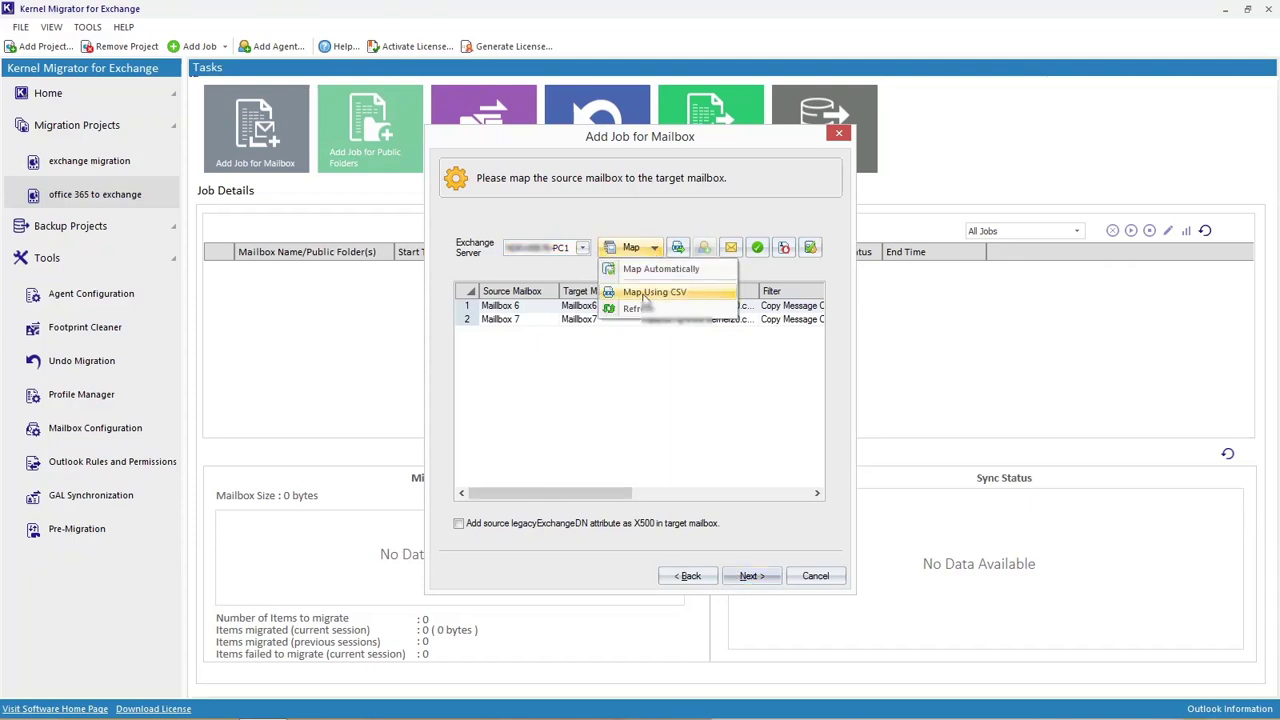
pyautogui.click(570, 412)
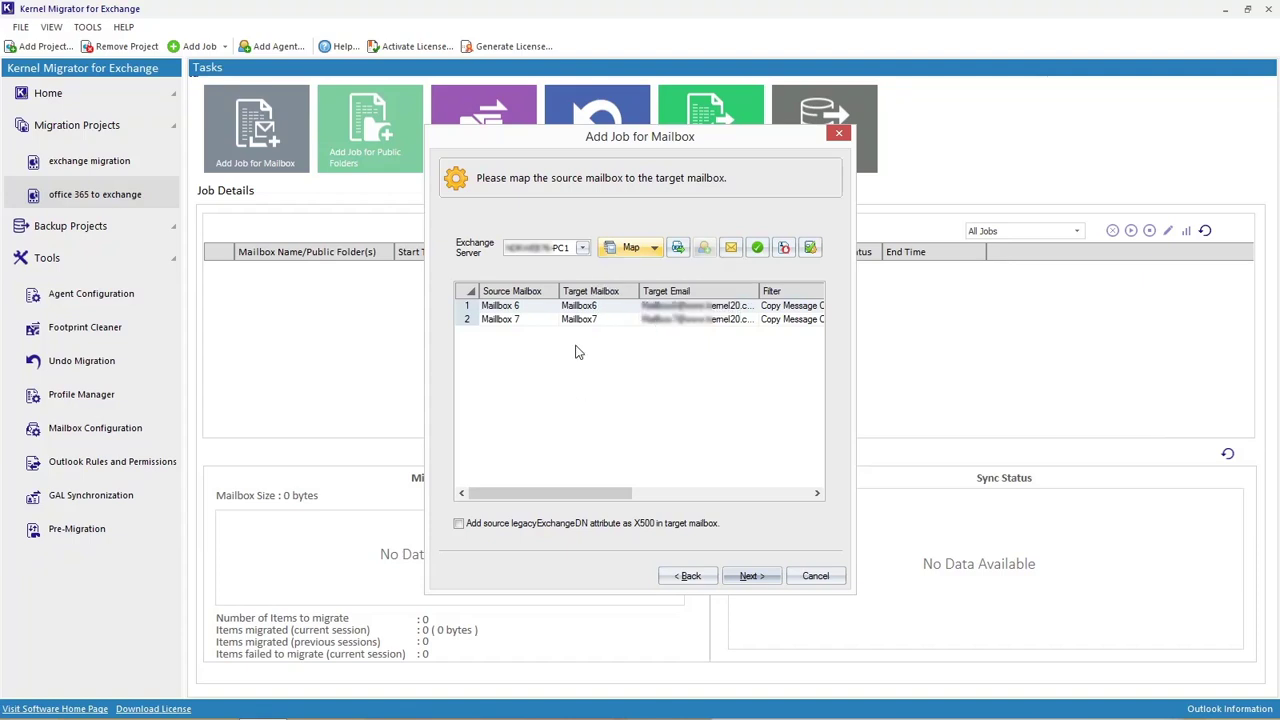
pyautogui.click(505, 309)
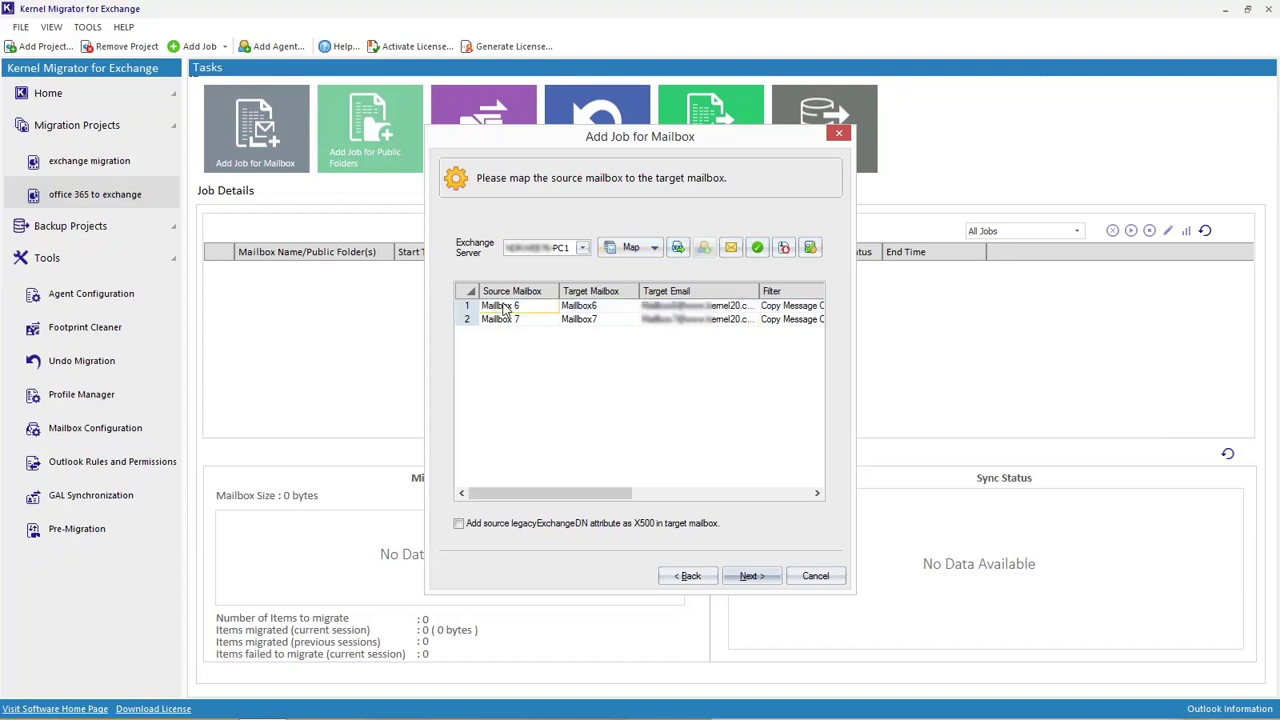
pyautogui.click(733, 257)
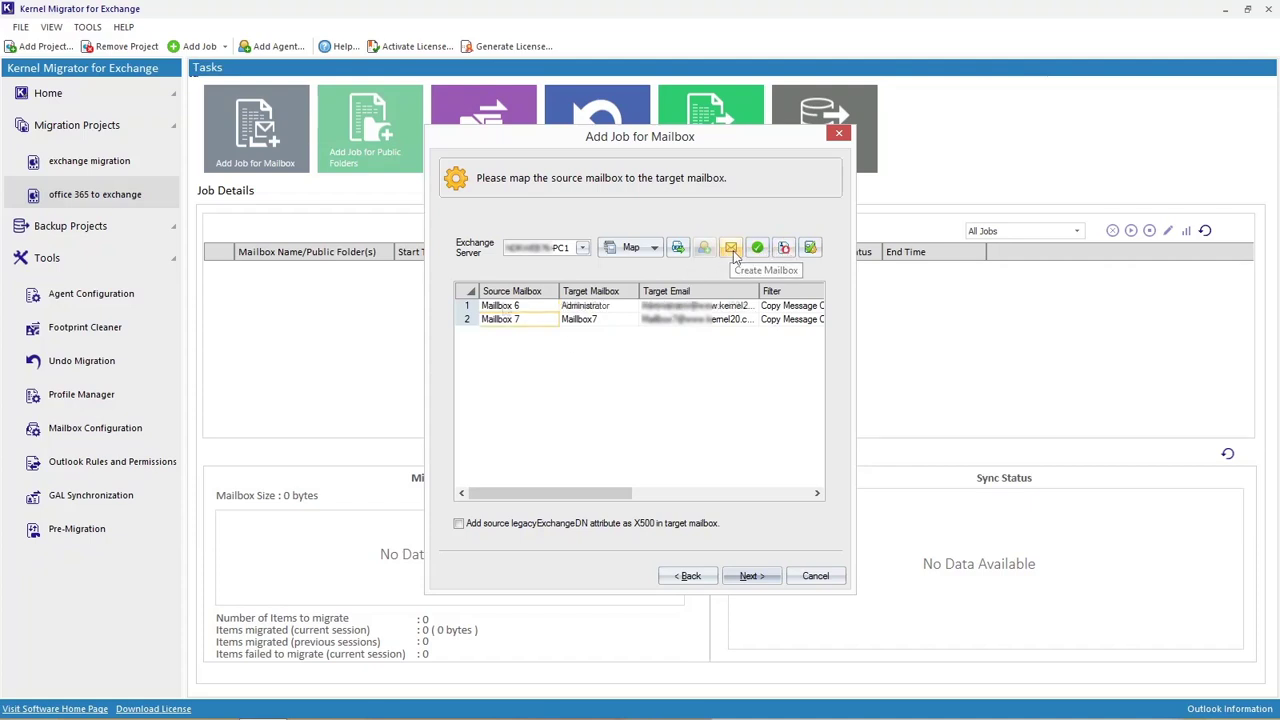
pyautogui.click(785, 248)
pyautogui.click(712, 328)
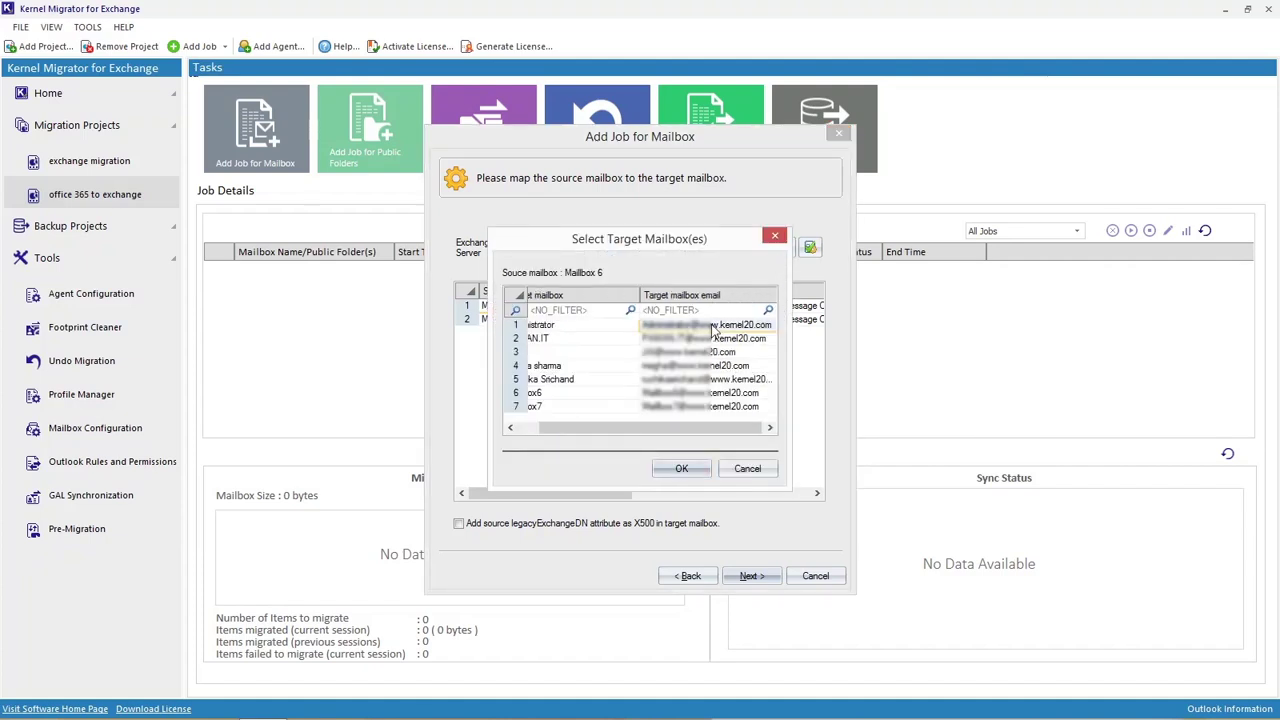
pyautogui.click(685, 471)
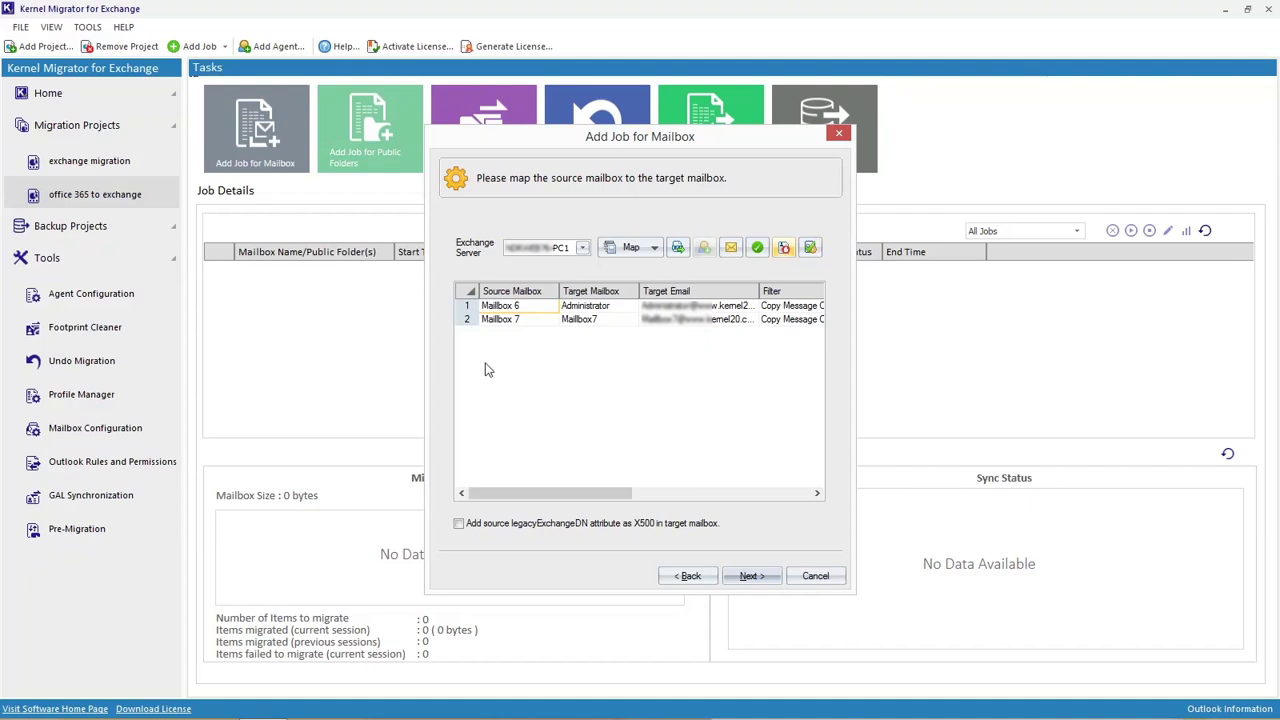
# Map Mailbox 7 to a different existing target mailbox.
pyautogui.click(503, 320)
pyautogui.click(785, 248)
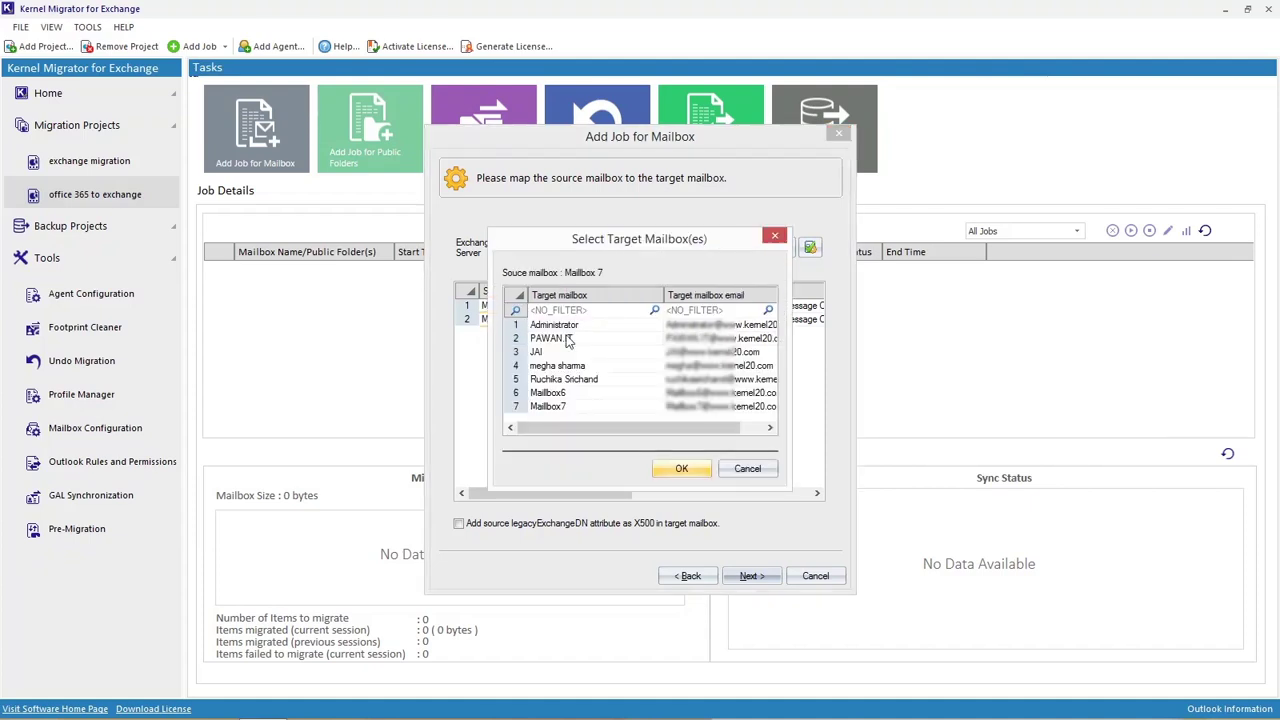
pyautogui.click(634, 340)
pyautogui.click(677, 470)
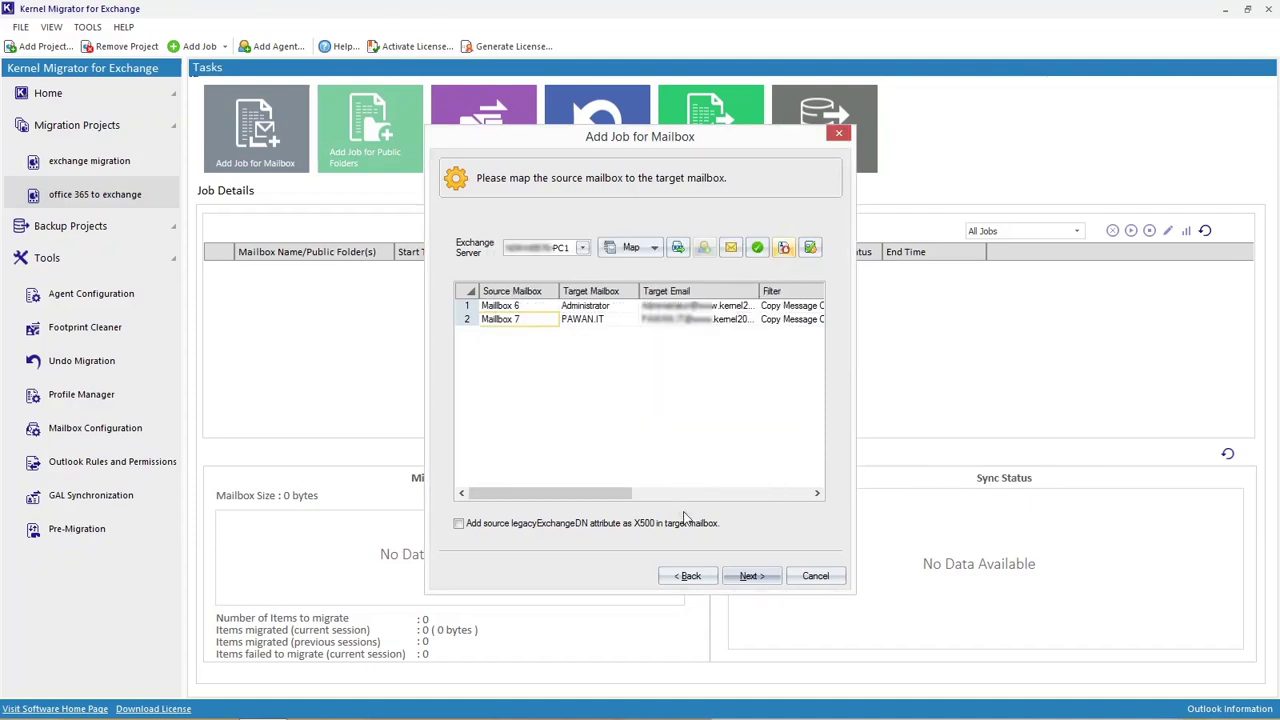
pyautogui.click(760, 582)
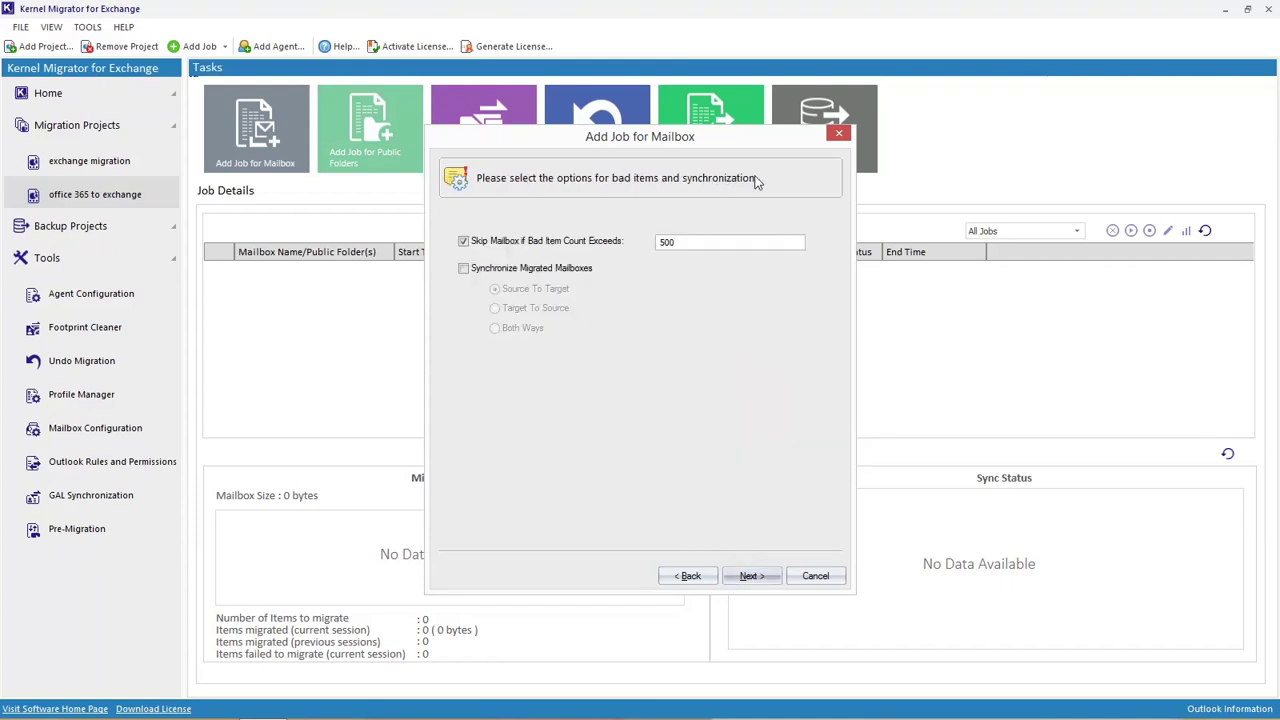
# Keep the bad-item limit at 500 and leave all job notifications switched off.
pyautogui.click(767, 580)
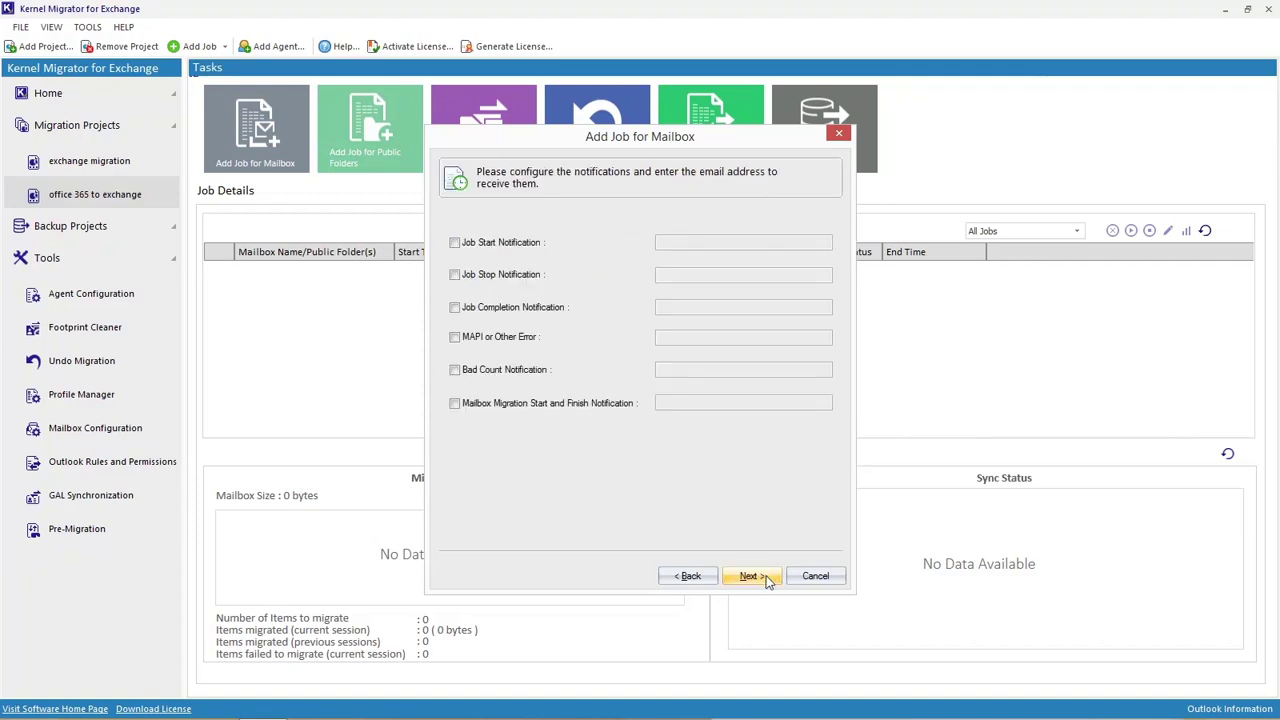
pyautogui.click(455, 243)
pyautogui.click(455, 275)
pyautogui.click(455, 307)
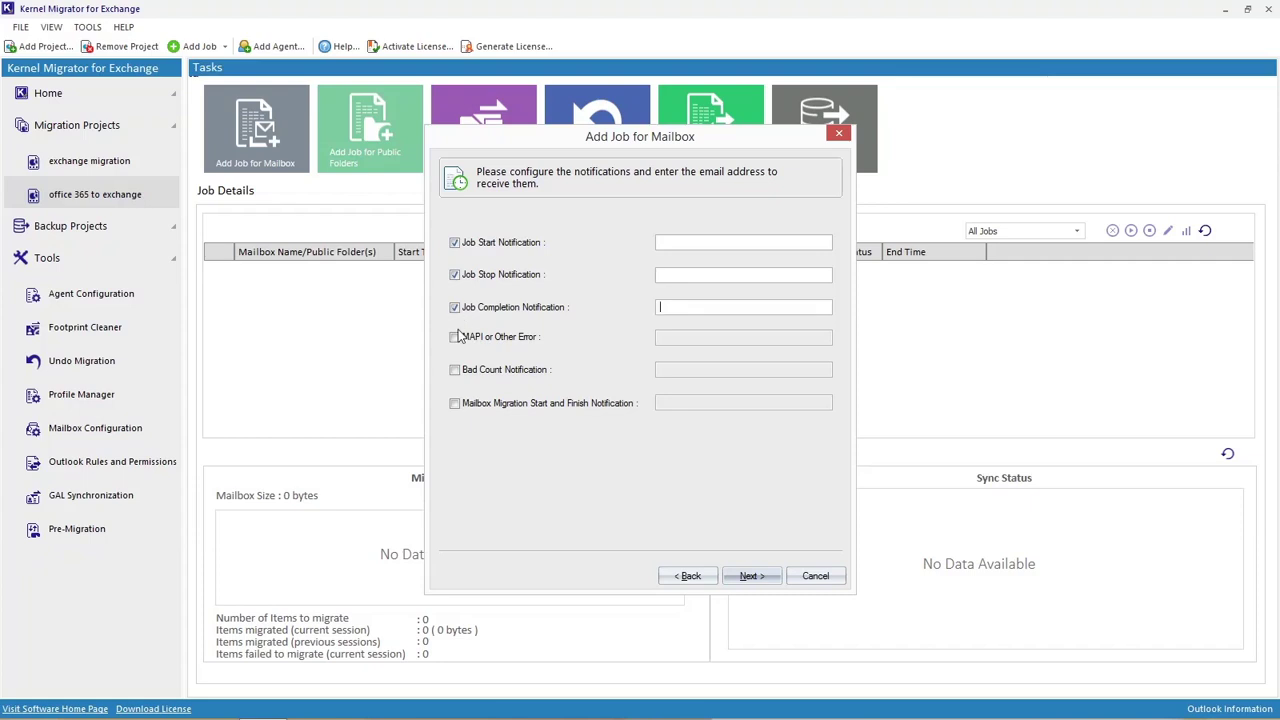
pyautogui.click(455, 307)
pyautogui.click(455, 275)
pyautogui.click(455, 243)
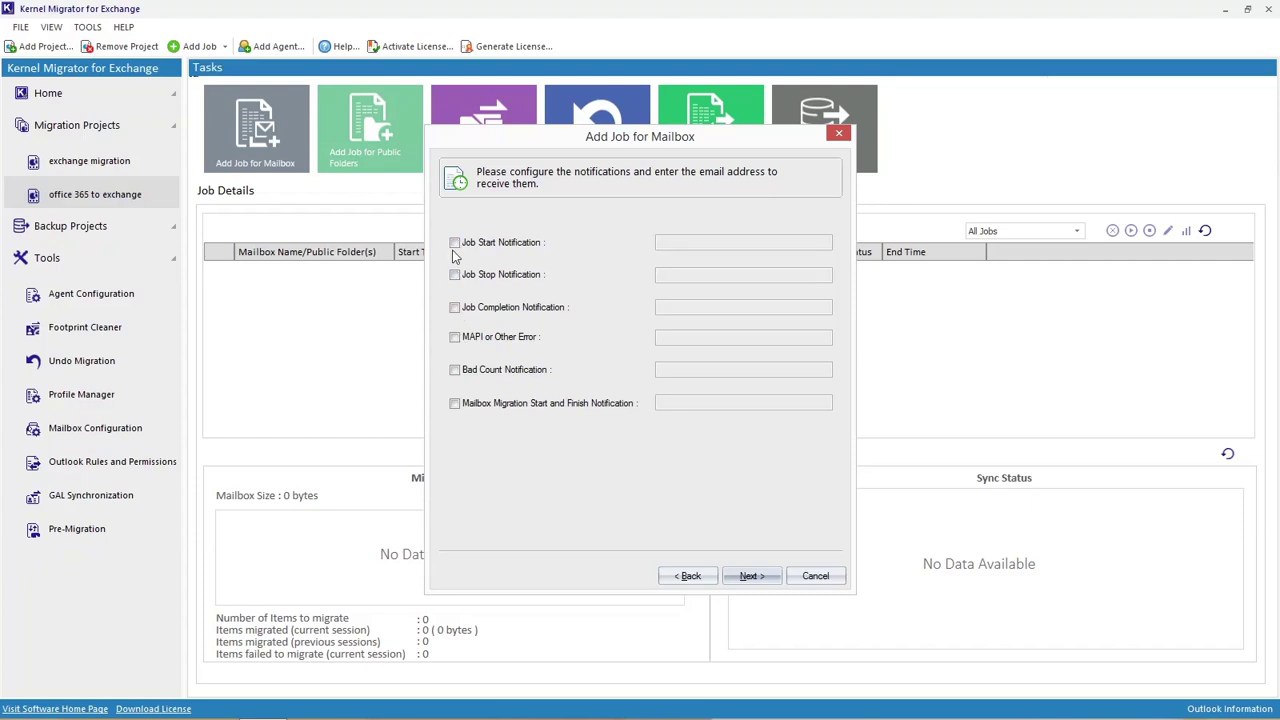
# Allow migration at all hours on the time window grid.
pyautogui.click(746, 579)
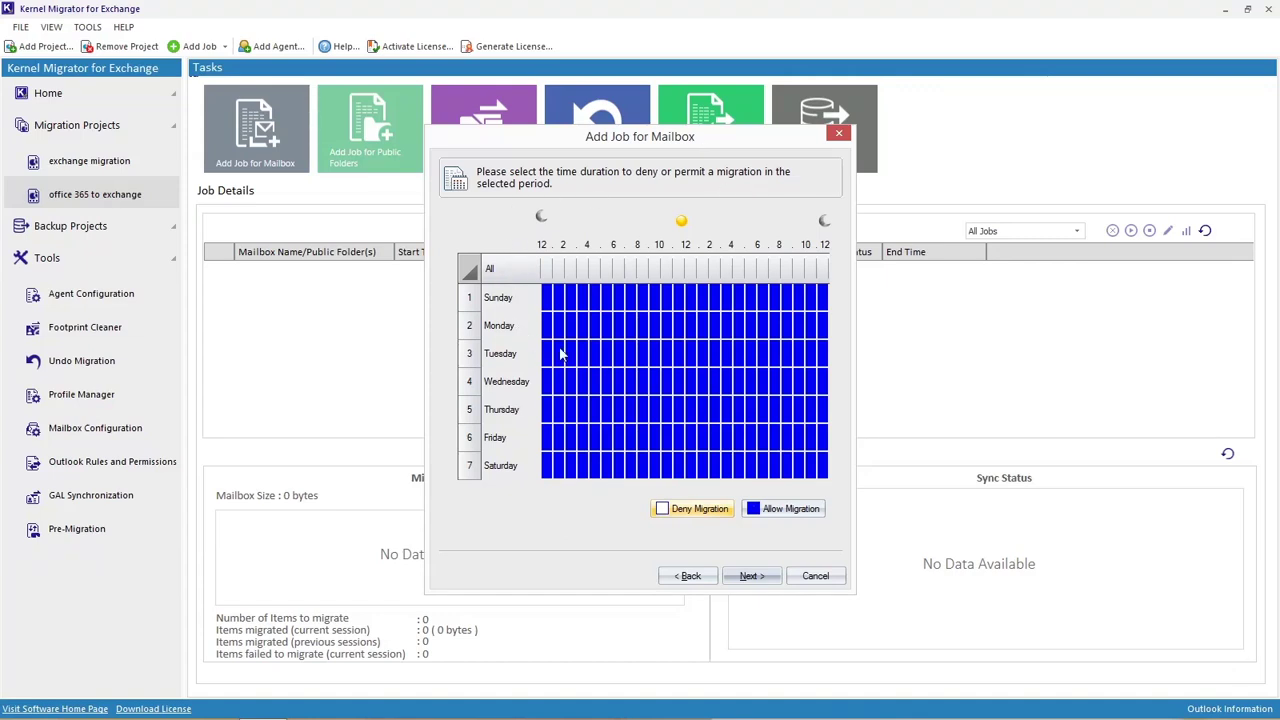
pyautogui.moveTo(550, 358); pyautogui.dragTo(805, 368)
pyautogui.click(790, 509)
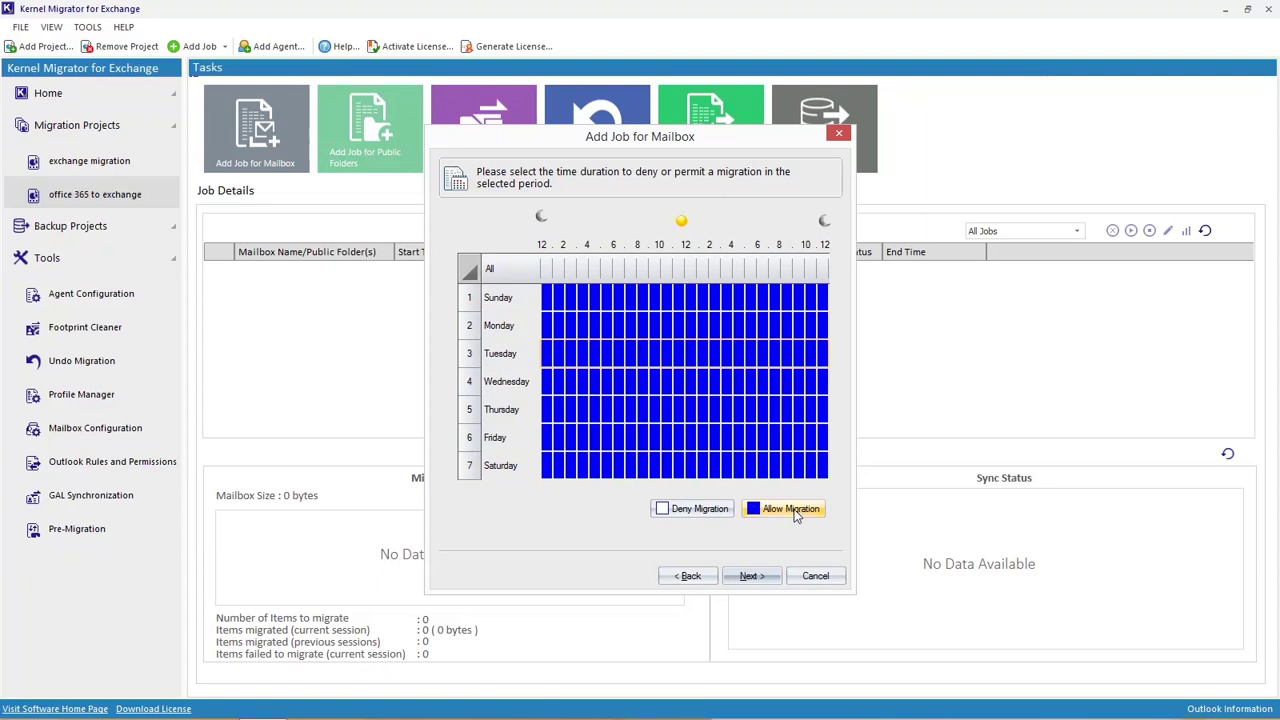
pyautogui.click(545, 300)
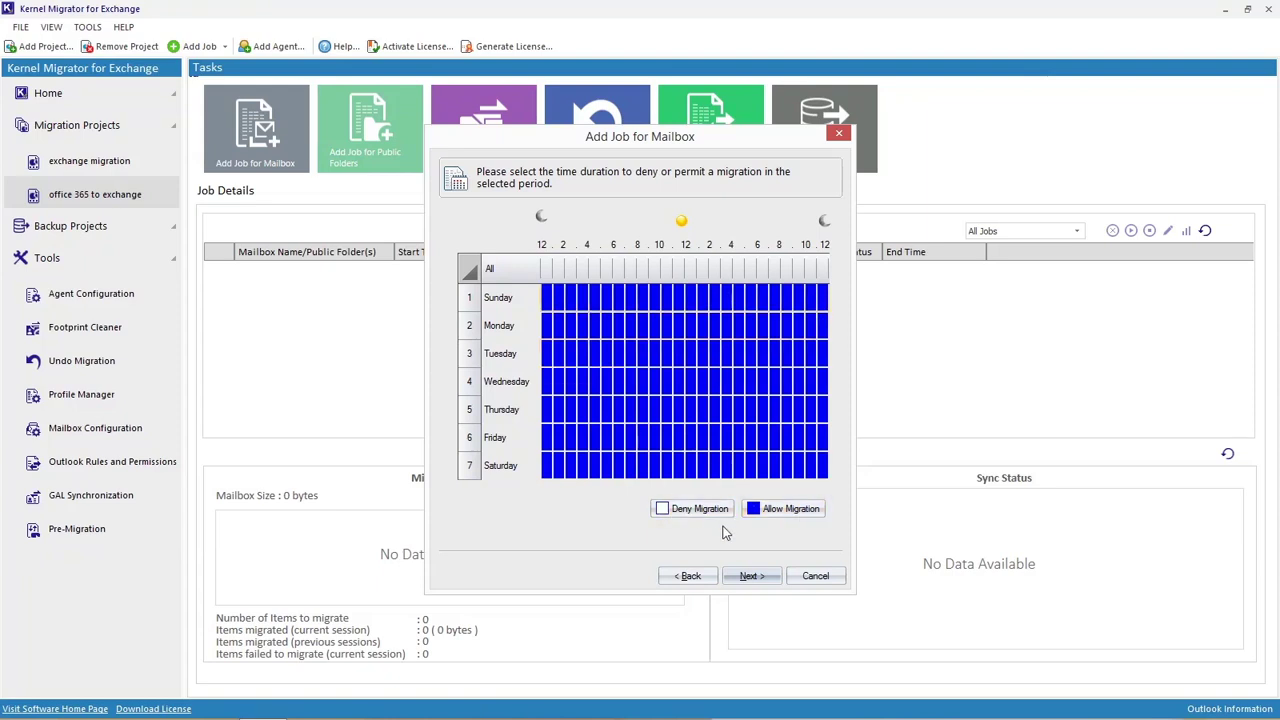
# Run the job immediately and give the existing administrator user start and stop rights.
pyautogui.click(753, 577)
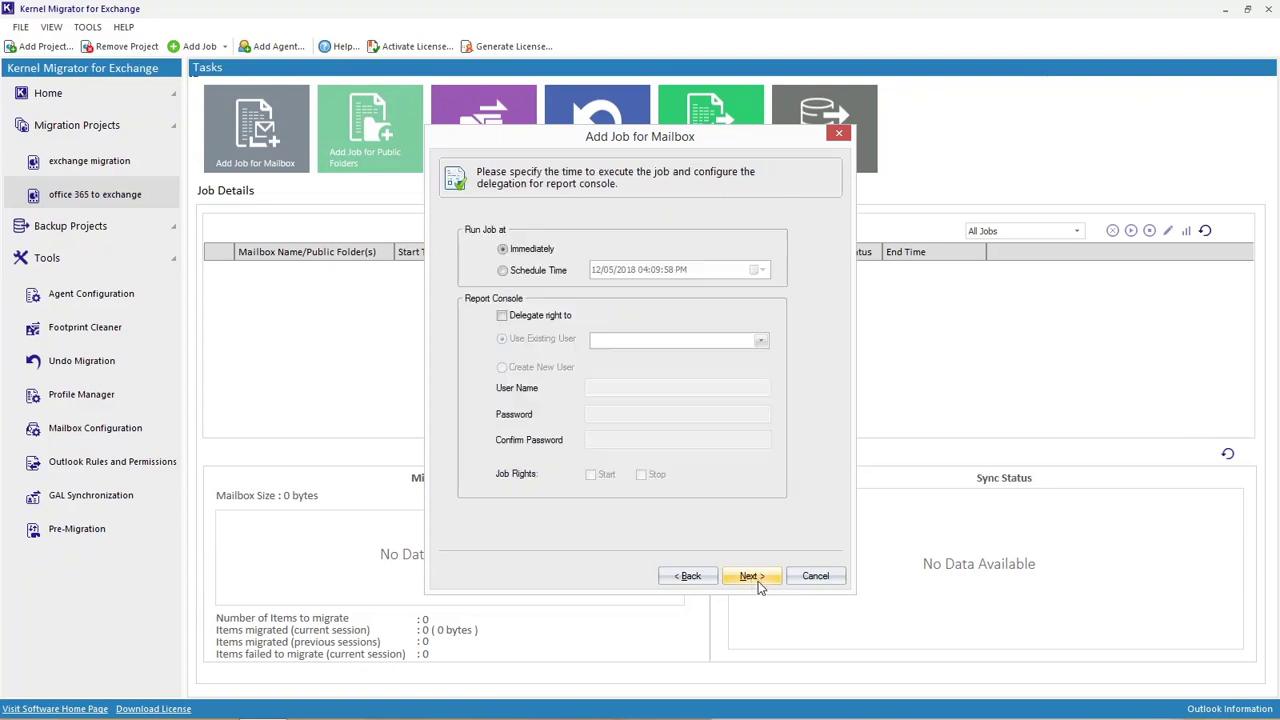
pyautogui.click(530, 271)
pyautogui.click(521, 252)
pyautogui.click(502, 316)
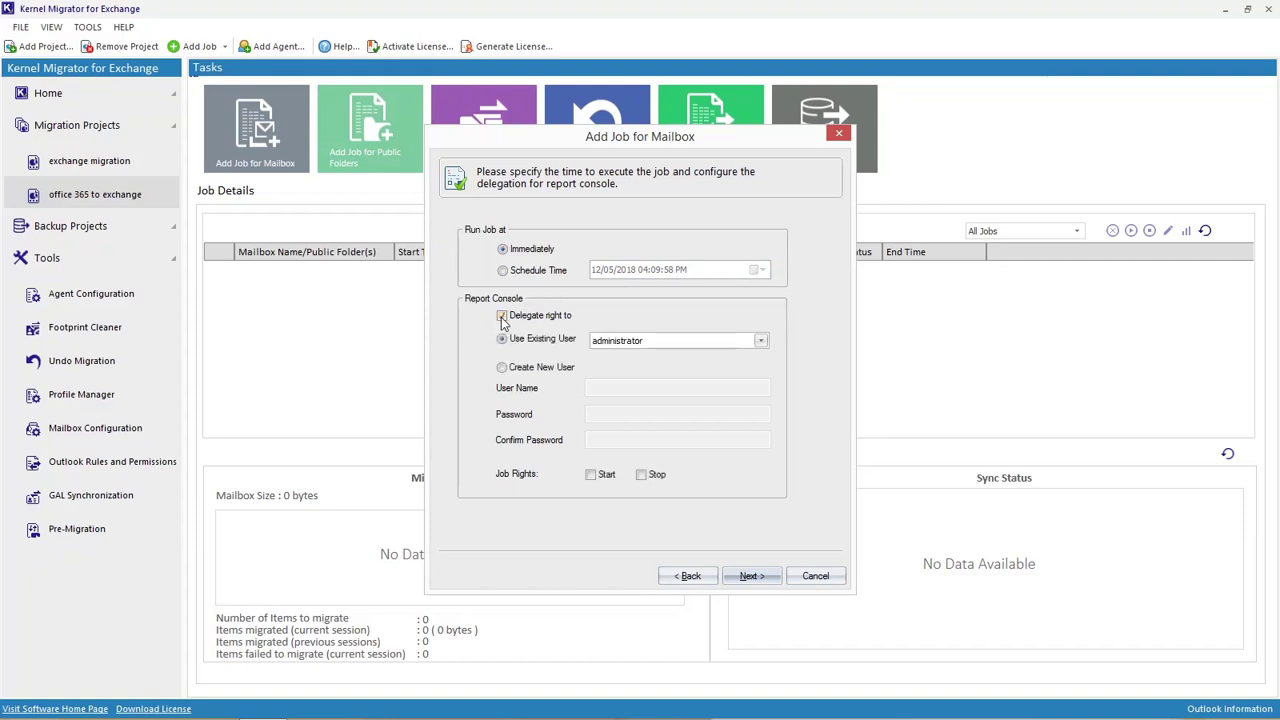
pyautogui.click(503, 368)
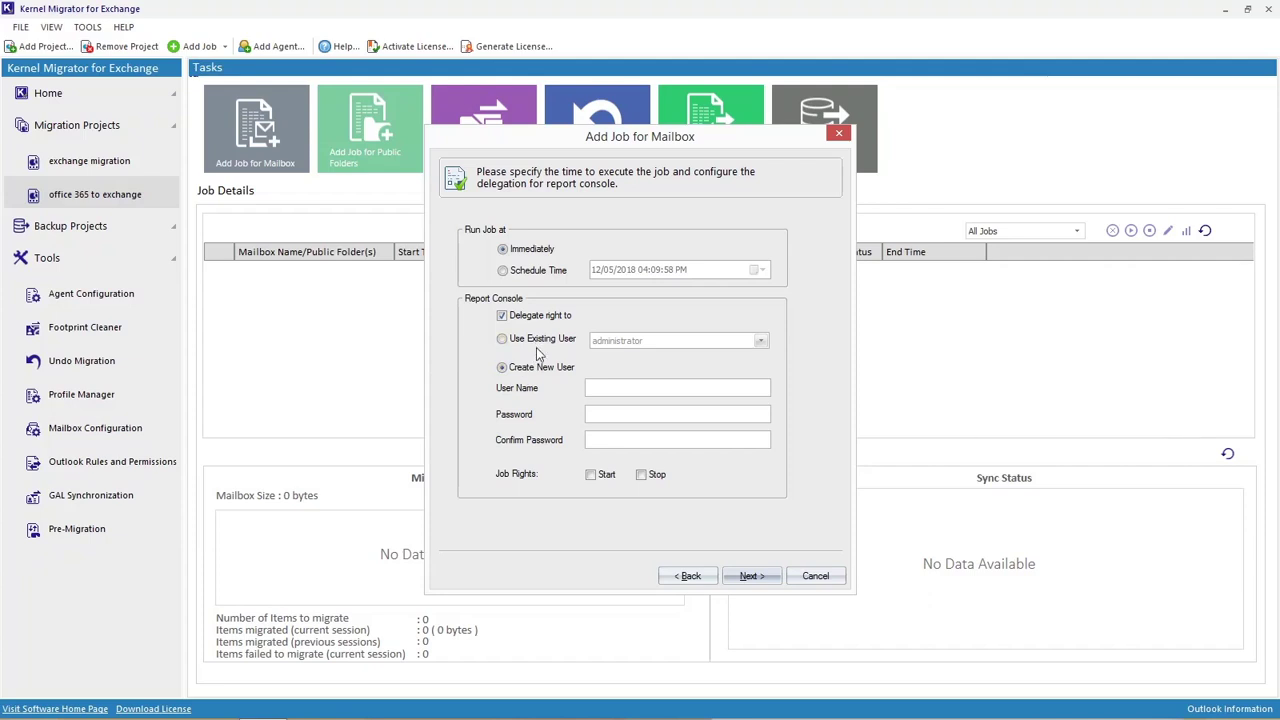
pyautogui.click(522, 340)
pyautogui.click(591, 475)
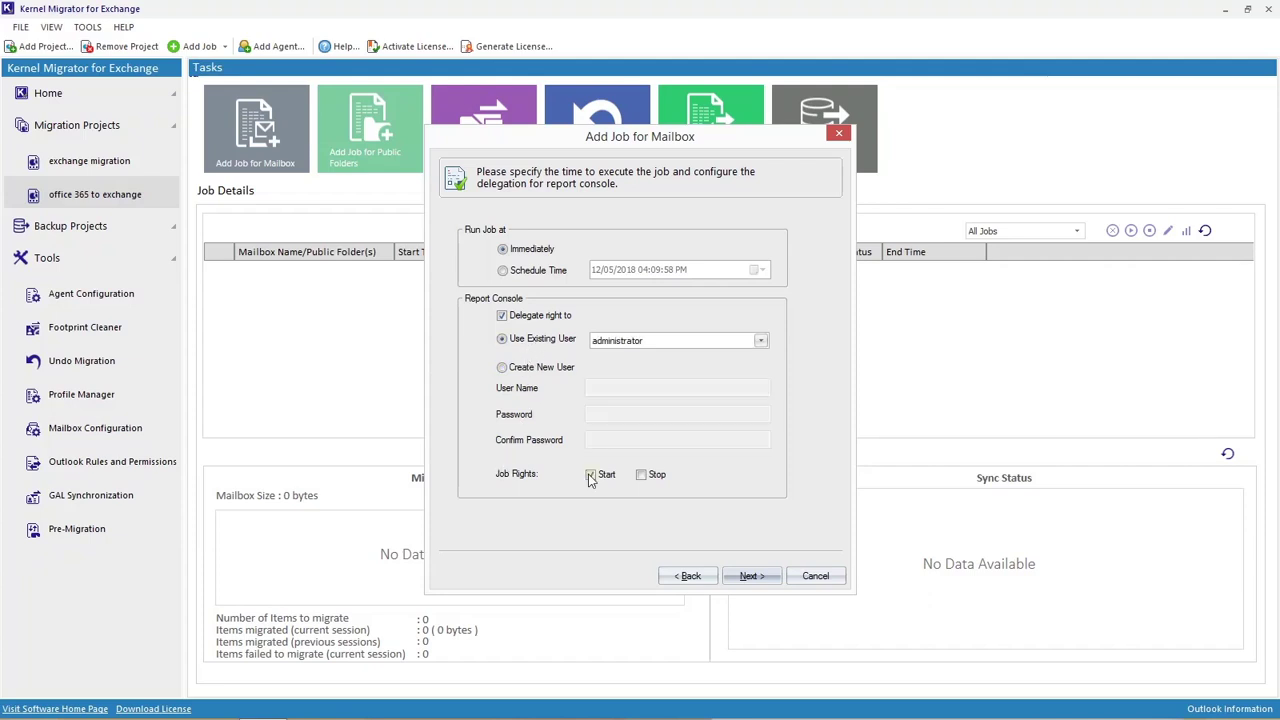
pyautogui.click(641, 475)
pyautogui.click(750, 576)
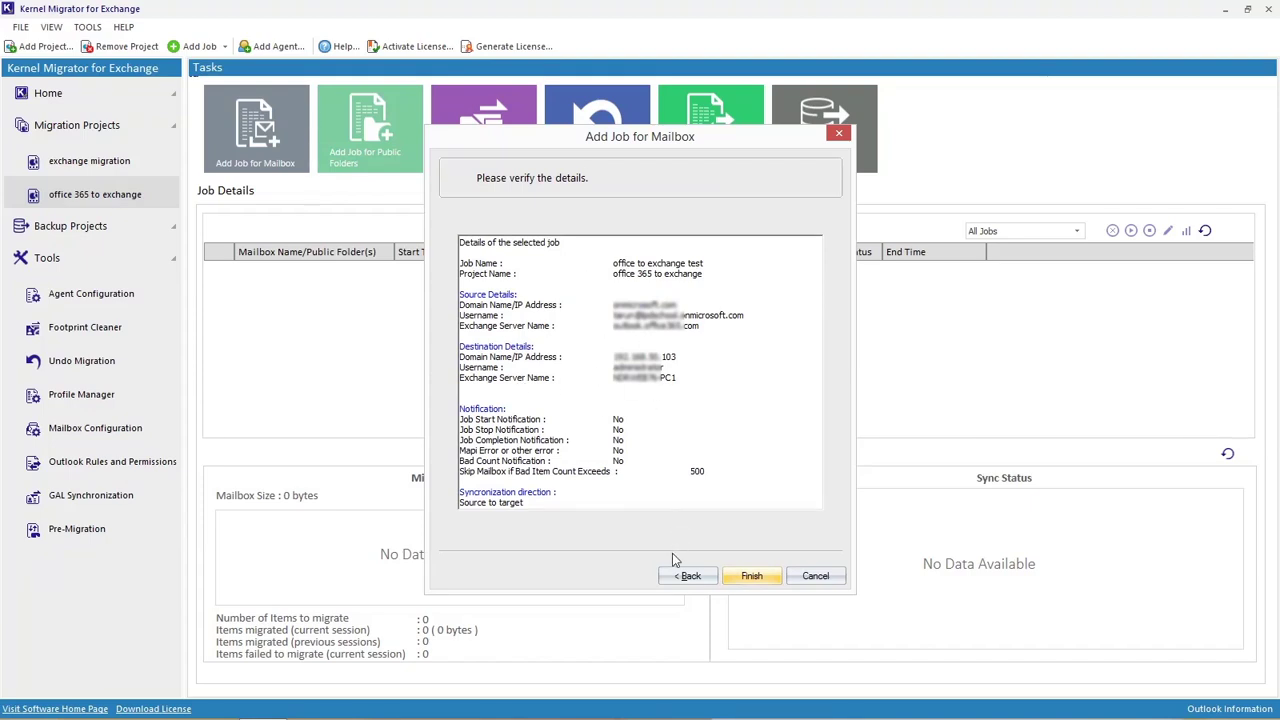
# Finish to create job 'office to exchange test' with Mailbox 6 and Mailbox 7.
pyautogui.click(746, 580)
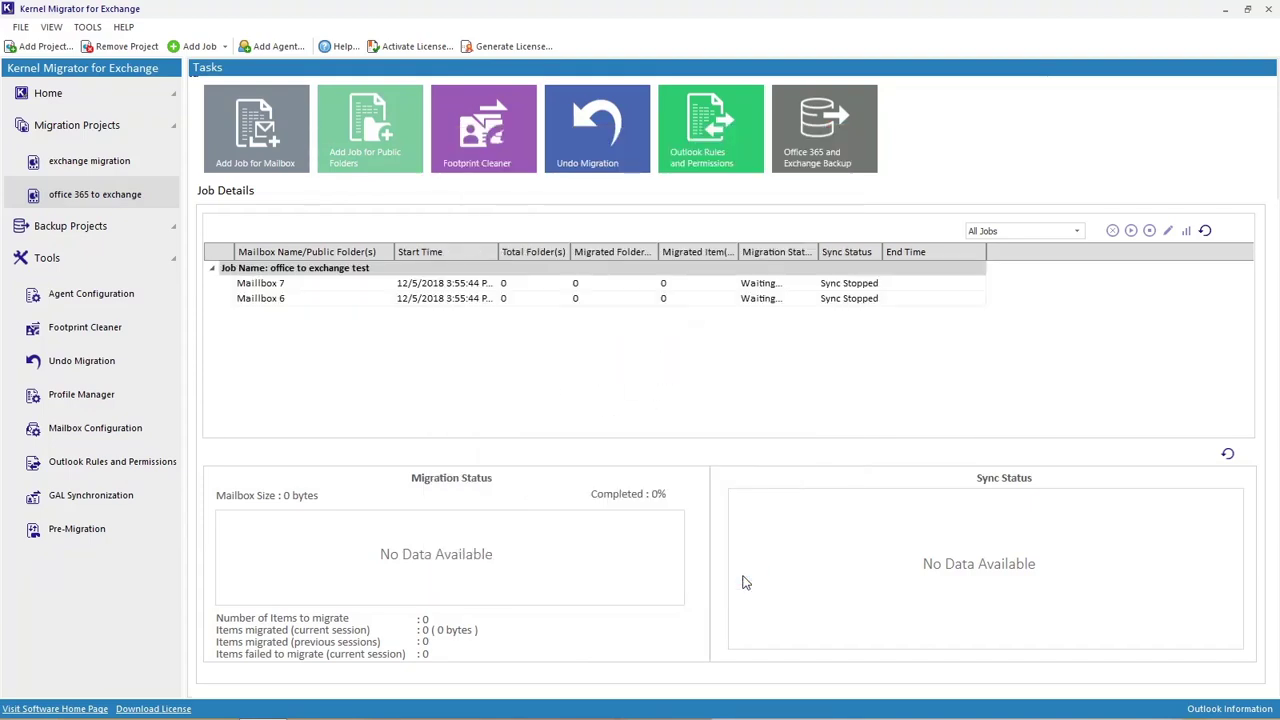